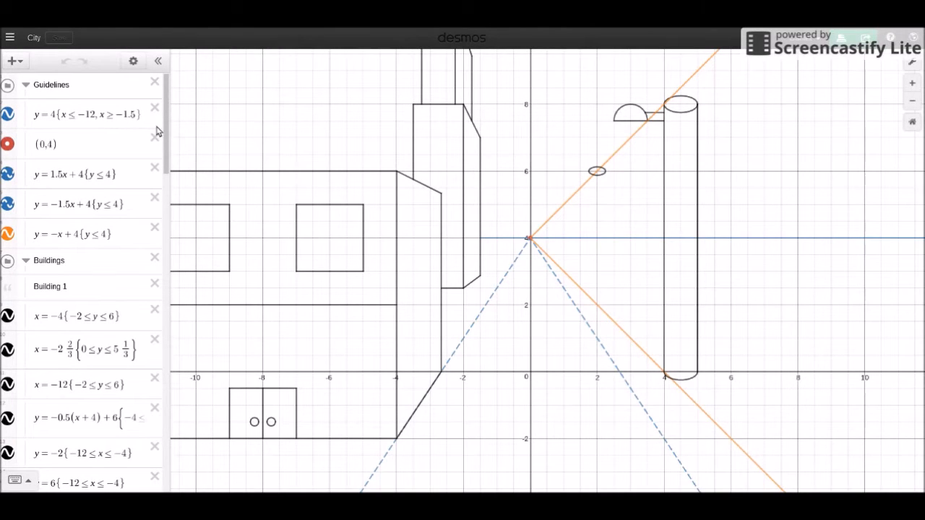
Shift the small ellipse on the orange guideline so its equation uses (x − 2.25)
drag(166, 130, 172, 438)
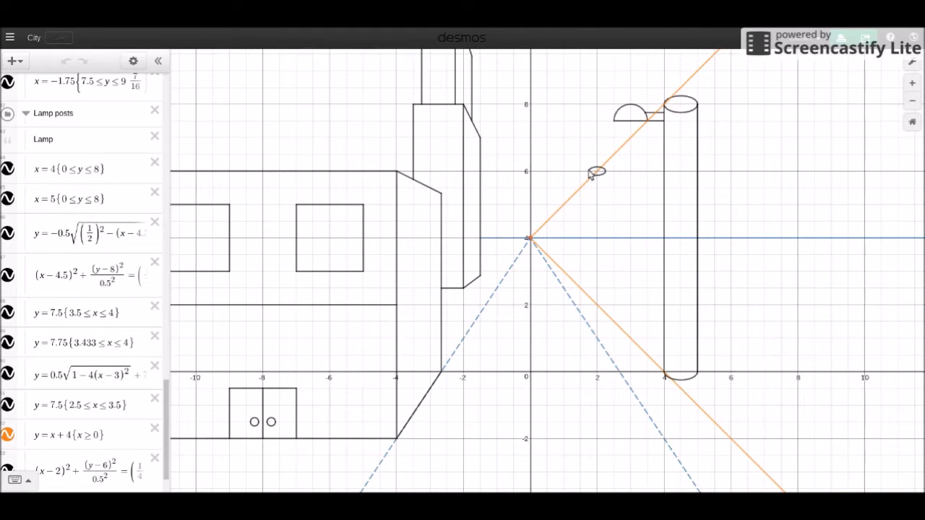
click(591, 175)
click(593, 174)
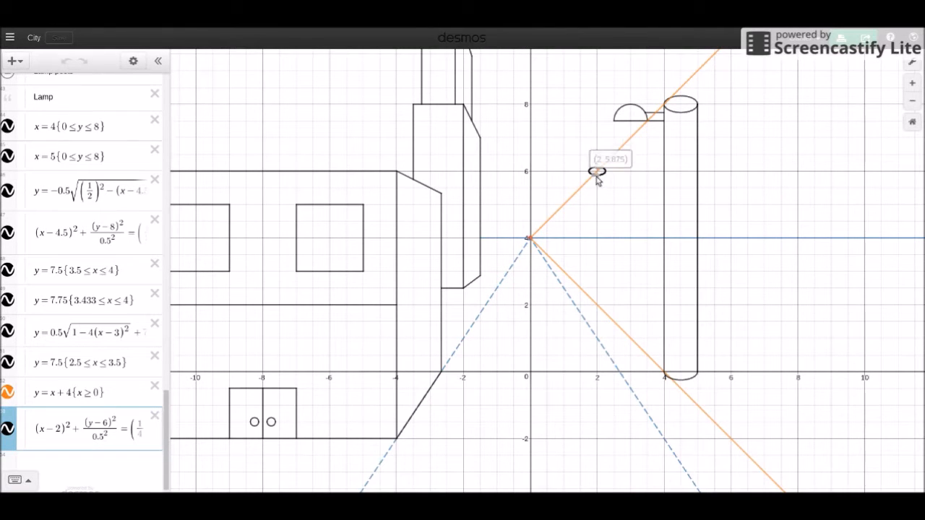
click(121, 431)
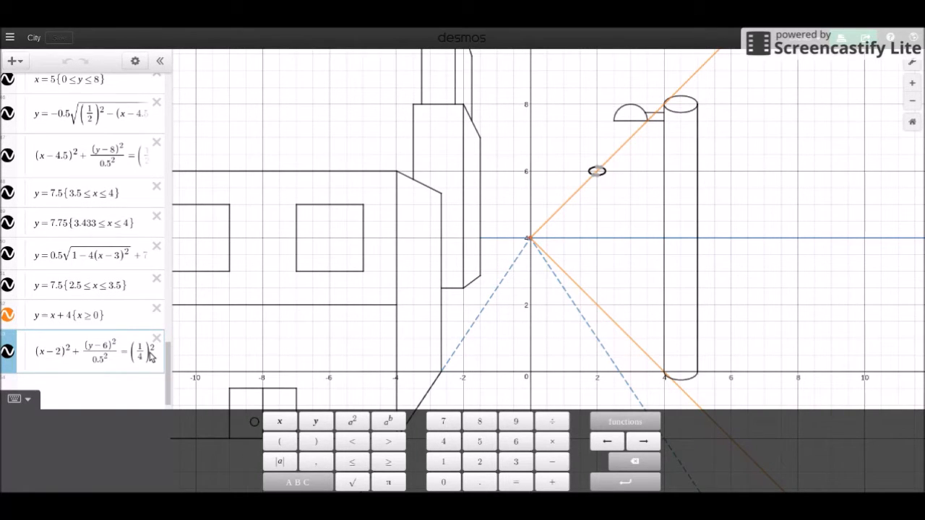
text(.25)
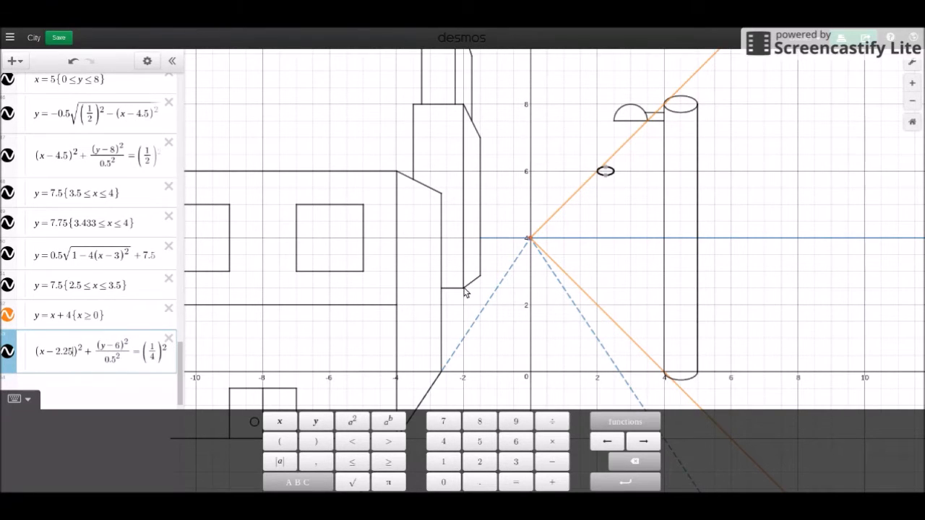
Change the radius fraction in the large lamp post's top ellipse equation to 3/8
click(688, 115)
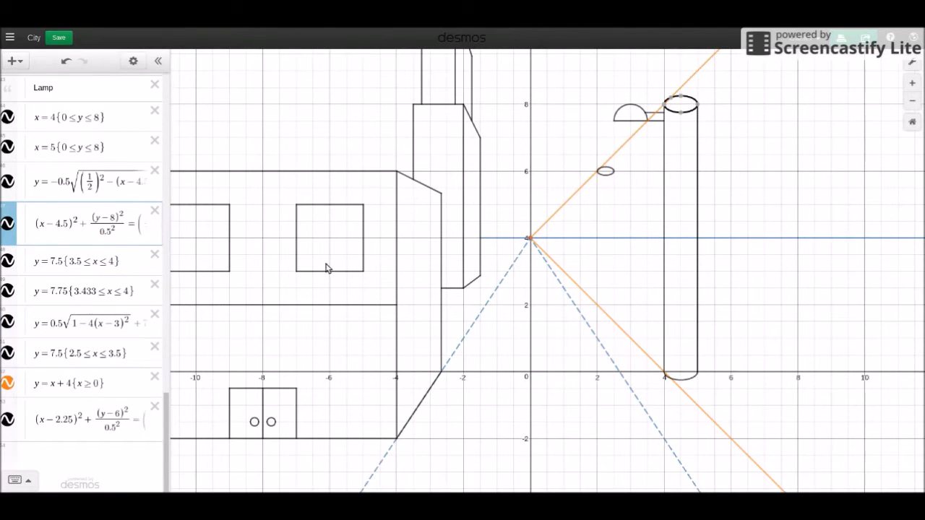
click(127, 226)
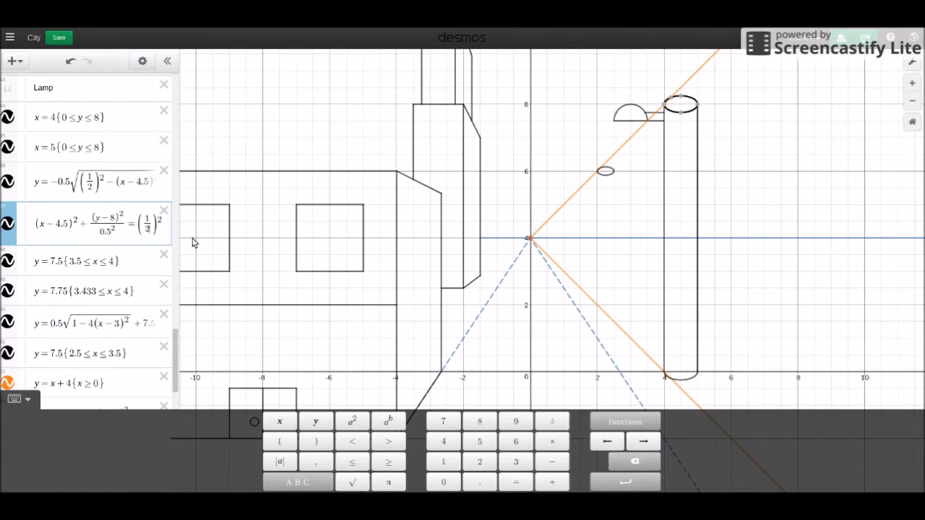
key(BackSpace)
text(3)
key(Down)
key(BackSpace)
text(8)
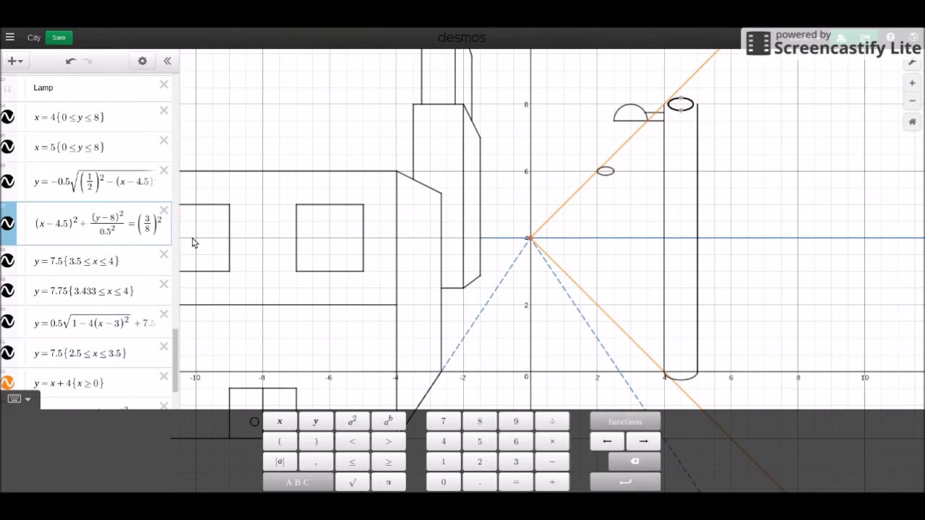
Move the large post's top ellipse horizontally by setting its x term to (x − 4.365)
click(67, 225)
key(BackSpace)
text(365)
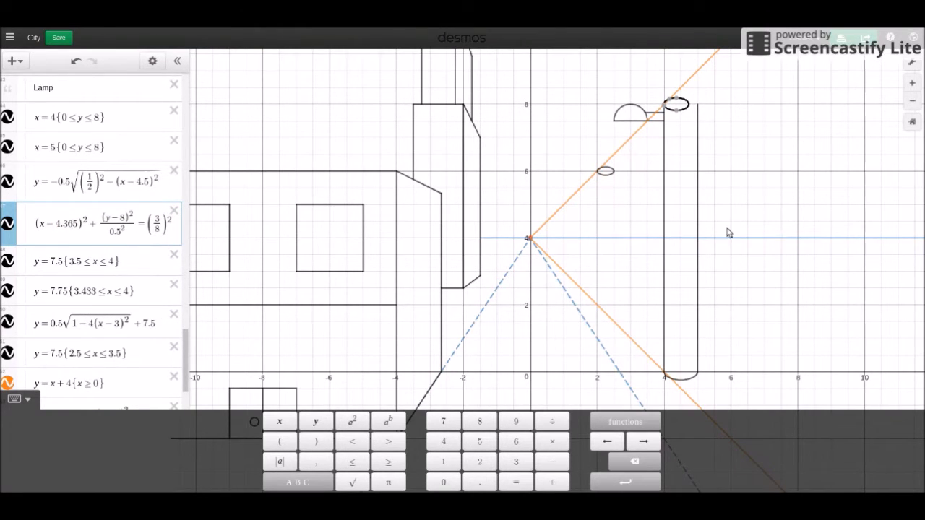
Move the large lamp post's outer vertical edge to x = 4.75, keeping its 0 ≤ y ≤ 8 restriction
click(698, 228)
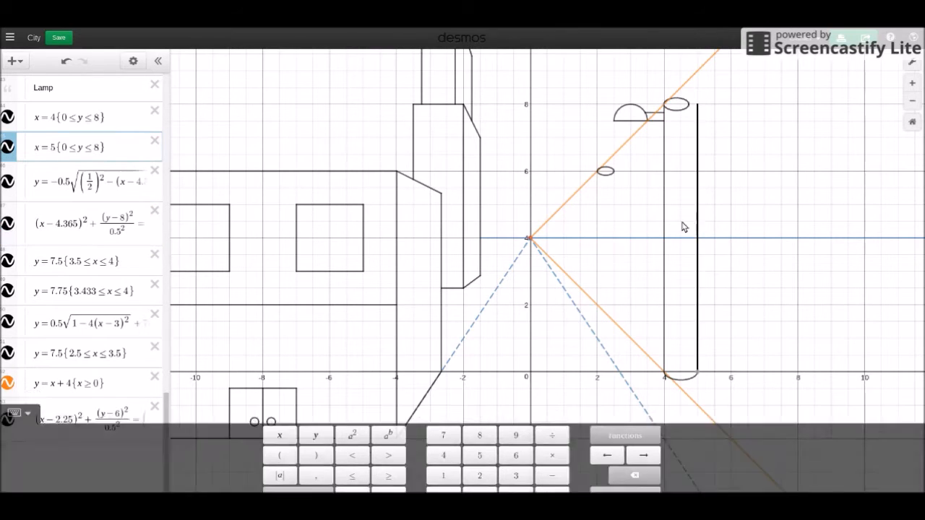
click(55, 153)
key(BackSpace)
text(1)
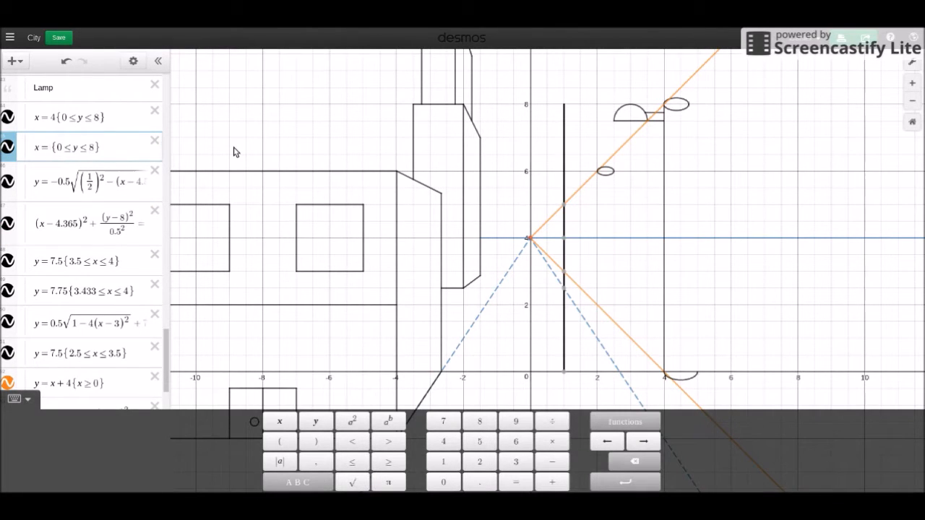
text(4.75)
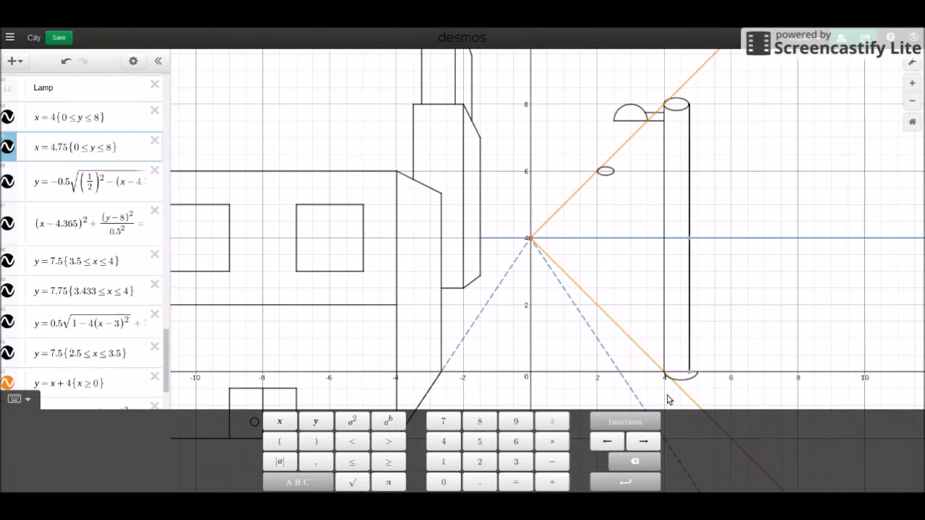
Change the radius fraction in the large lamp post's bottom arc equation to 3/8
click(688, 385)
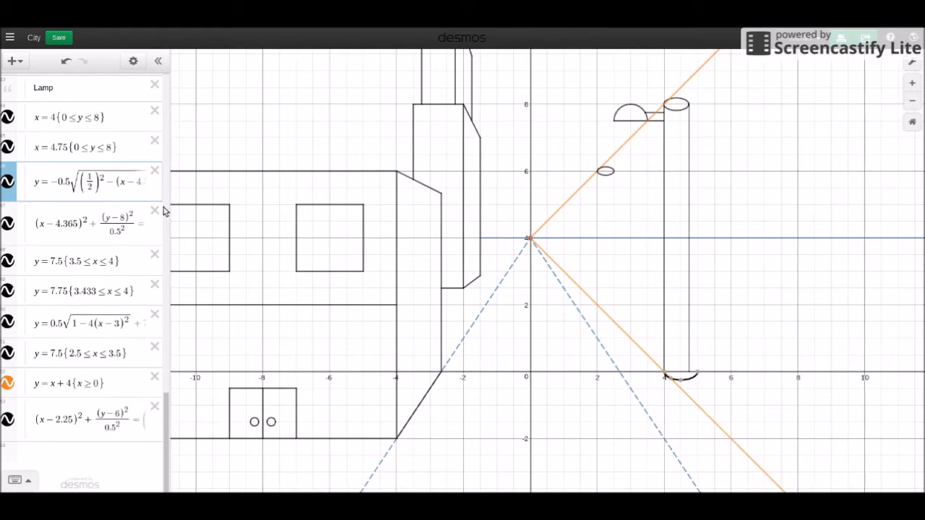
click(96, 182)
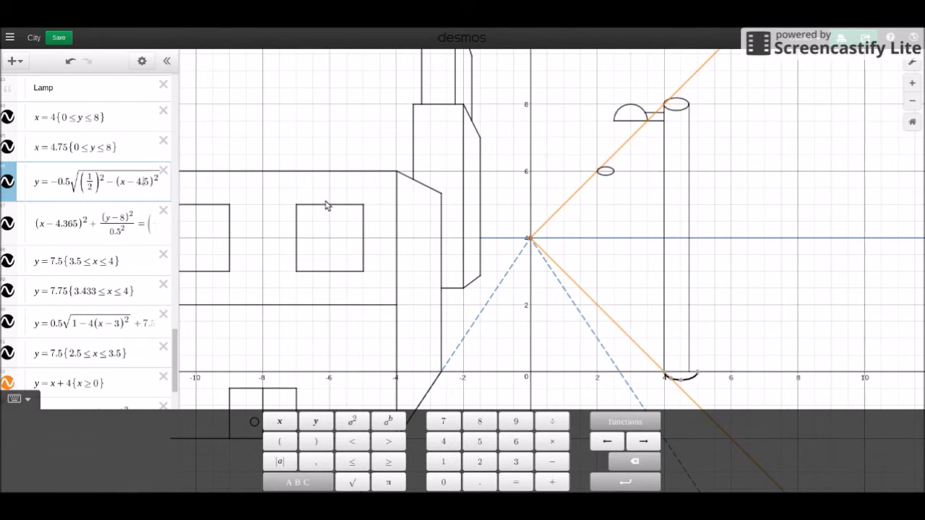
key(Left)
key(Left)
key(Left)
key(Left)
key(Left)
key(Left)
key(Left)
key(Left)
key(Left)
key(BackSpace)
text(3)
key(Down)
key(BackSpace)
text(8)
Set the x term of the large lamp post's bottom arc to (x − 4.375)
key(Right)
key(Right)
key(Right)
key(Right)
key(Right)
key(Right)
key(Right)
key(Right)
key(Right)
text(37)
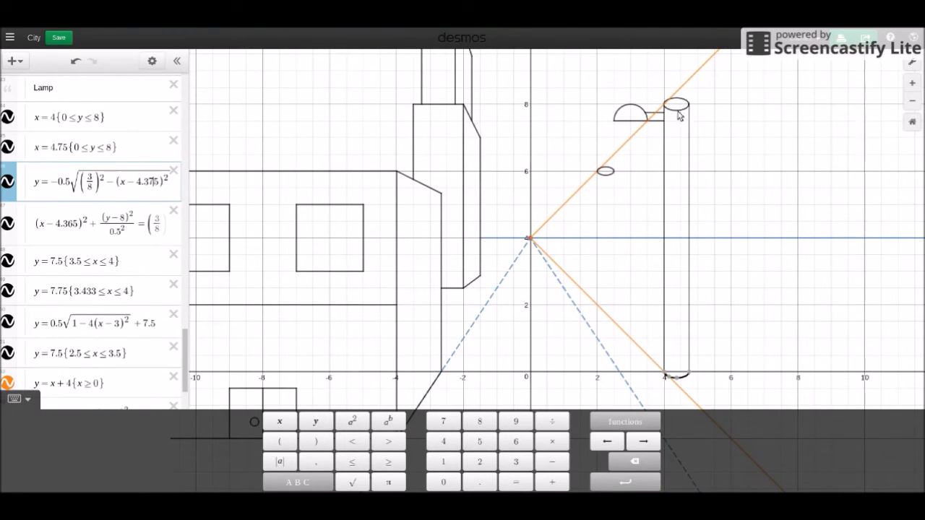
Add vertical lines x = 2 and x = 2.5 for the sides of the small lamp post after its ellipse equation
click(604, 172)
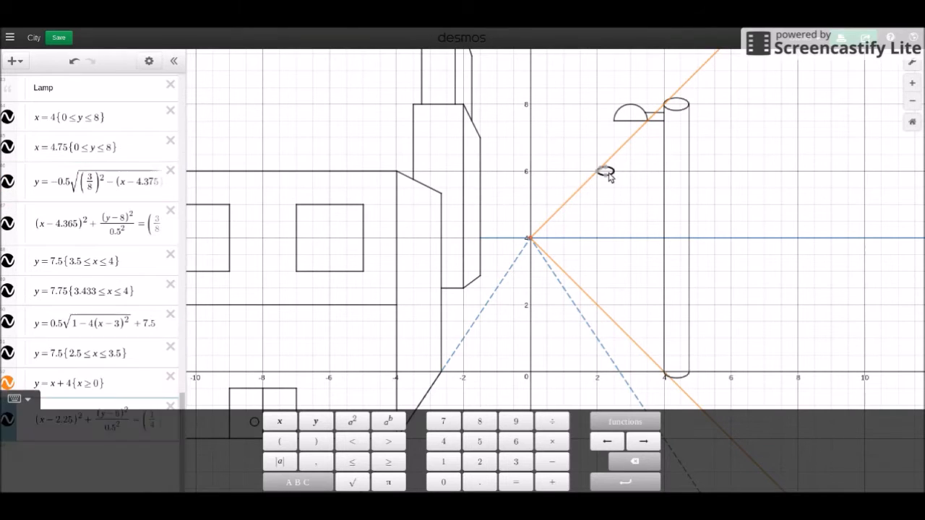
click(682, 114)
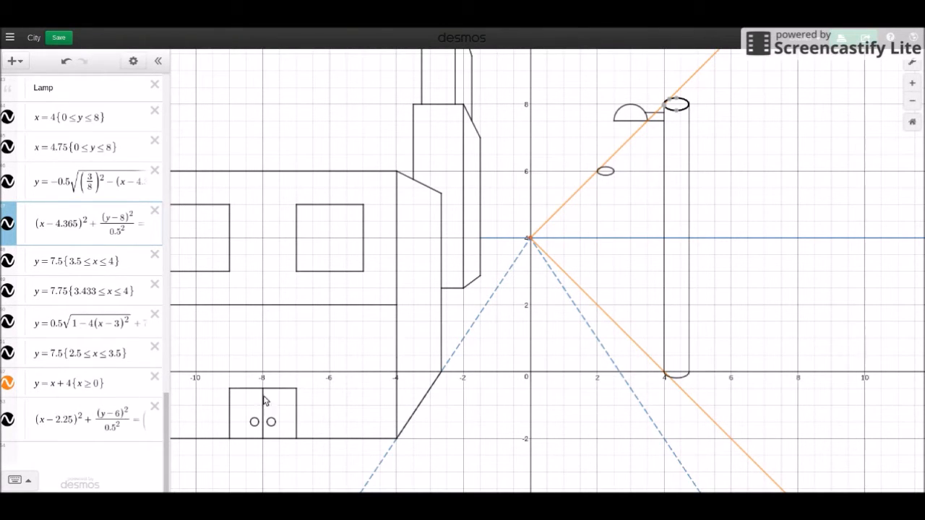
click(605, 175)
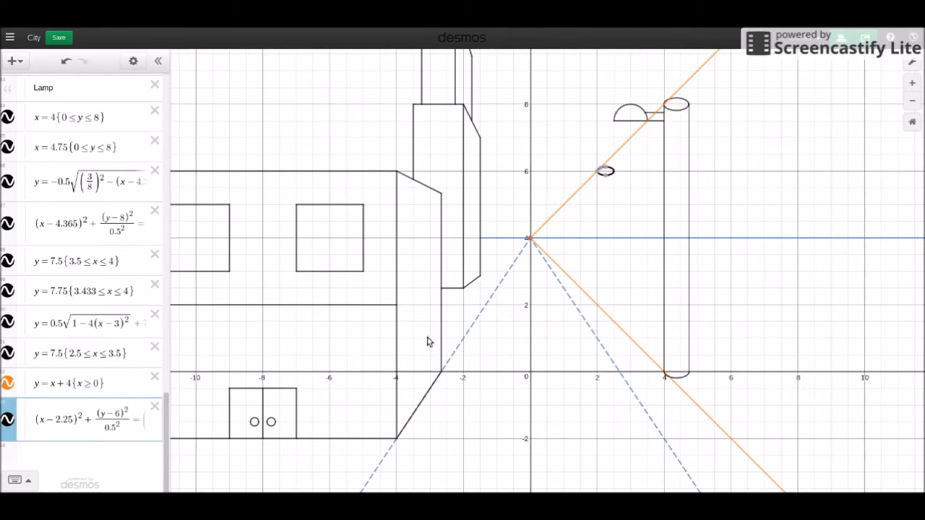
click(115, 417)
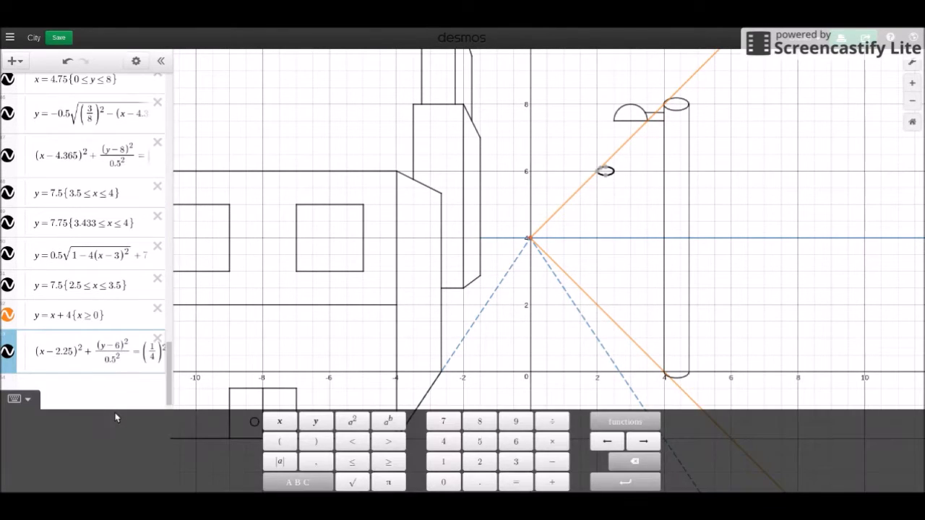
key(Return)
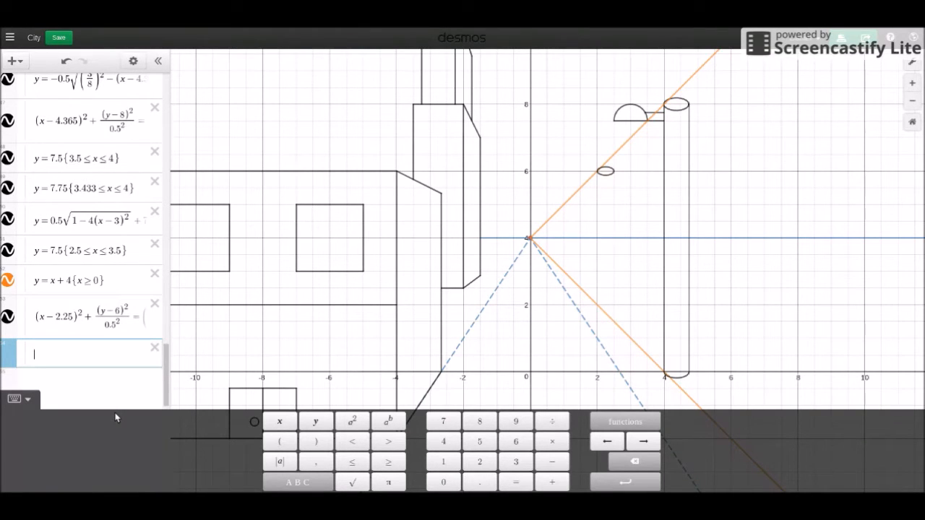
text(x=2)
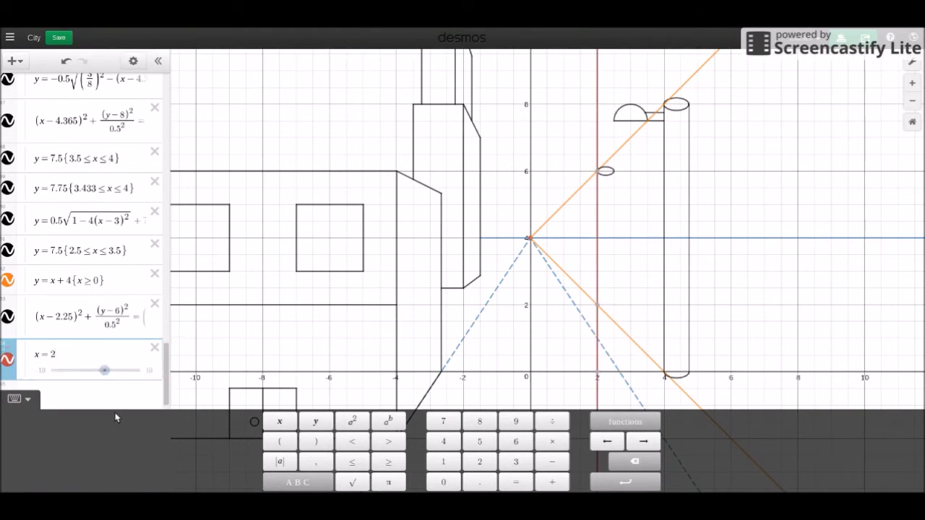
key(Return)
text(x=2.2)
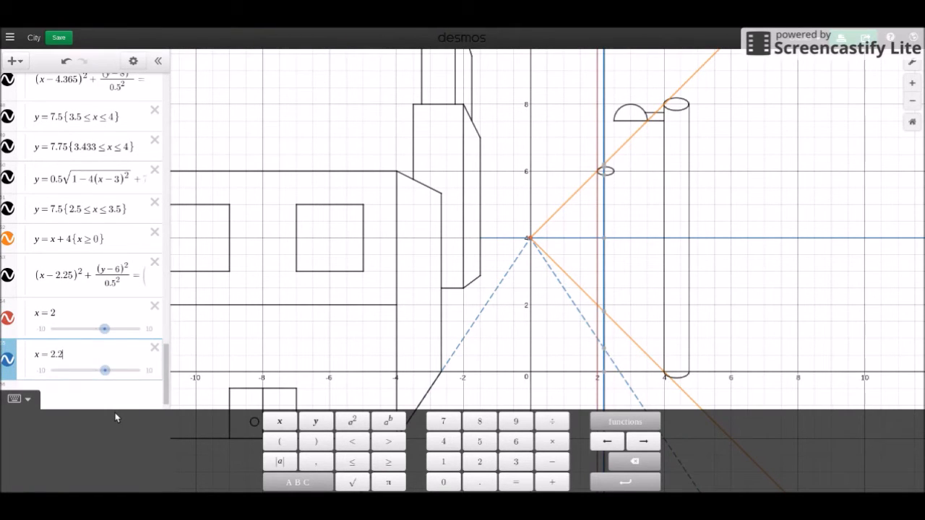
key(BackSpace)
text(5)
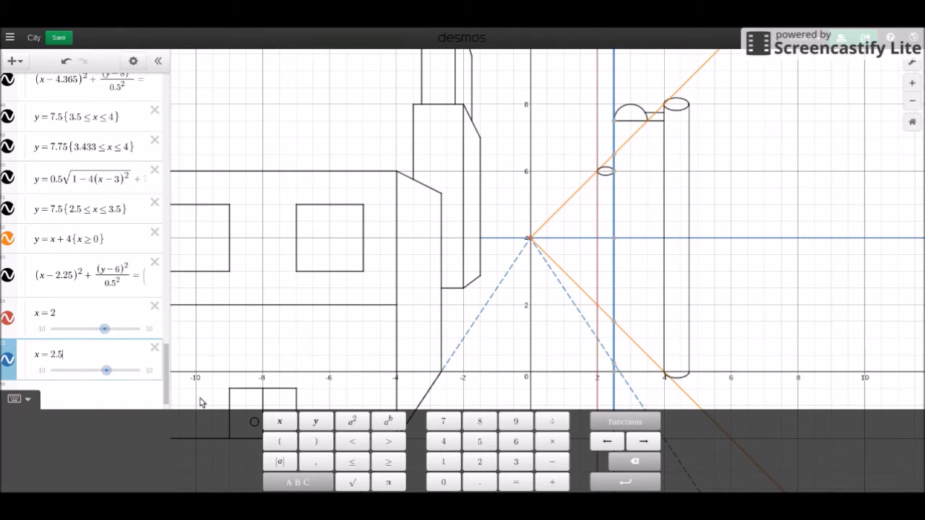
Restrict both vertical lines of the small lamp post to 2 ≤ y ≤ 6
click(76, 320)
text({2<=y<=)
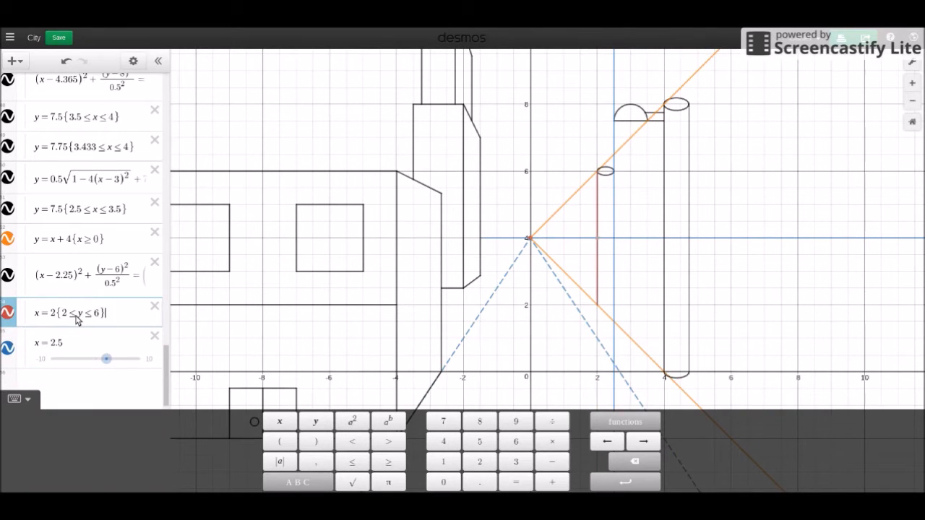
drag(115, 311, 63, 316)
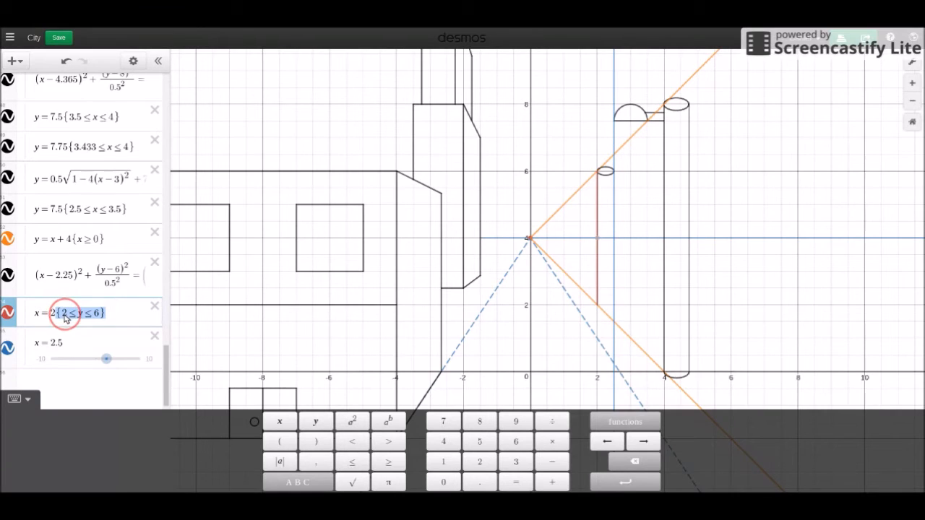
key(ctrl+c)
click(71, 344)
key(ctrl+v)
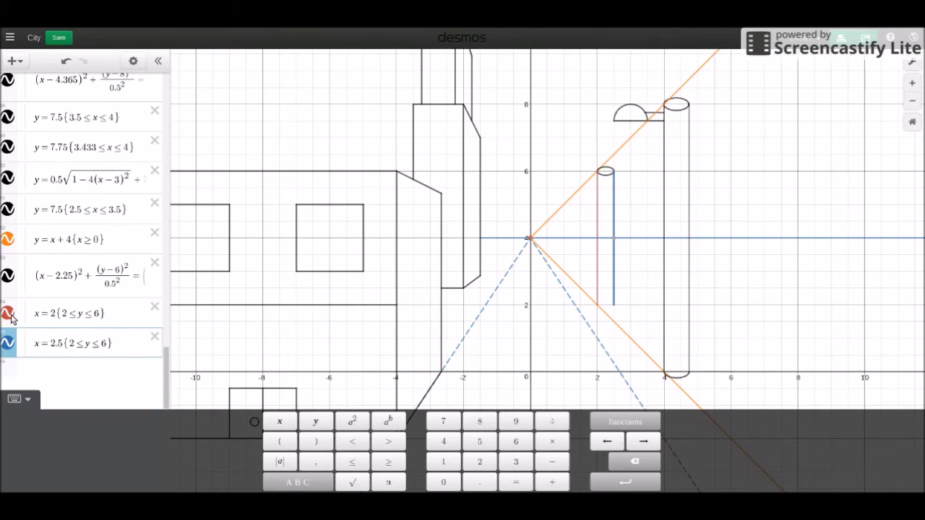
Recolor the small lamp post's two vertical lines, x = 2 and x = 2.5, black
click(134, 62)
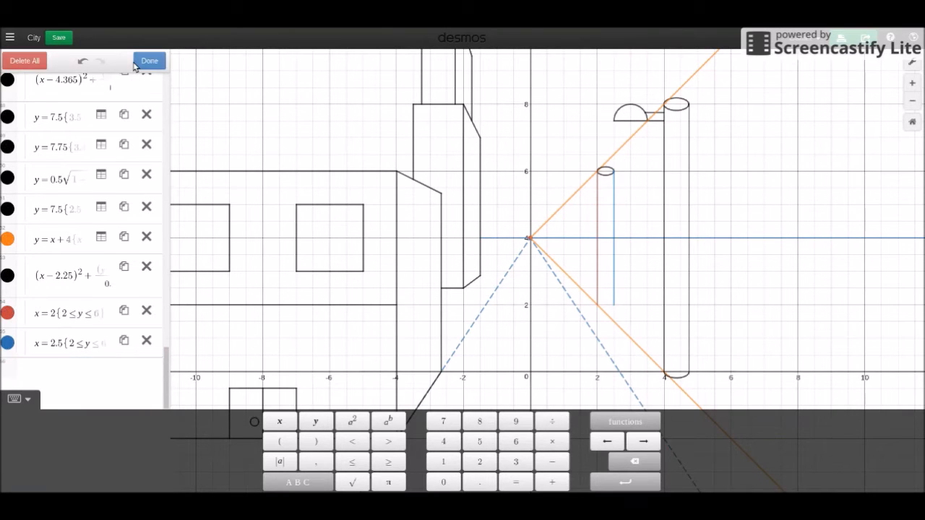
click(8, 398)
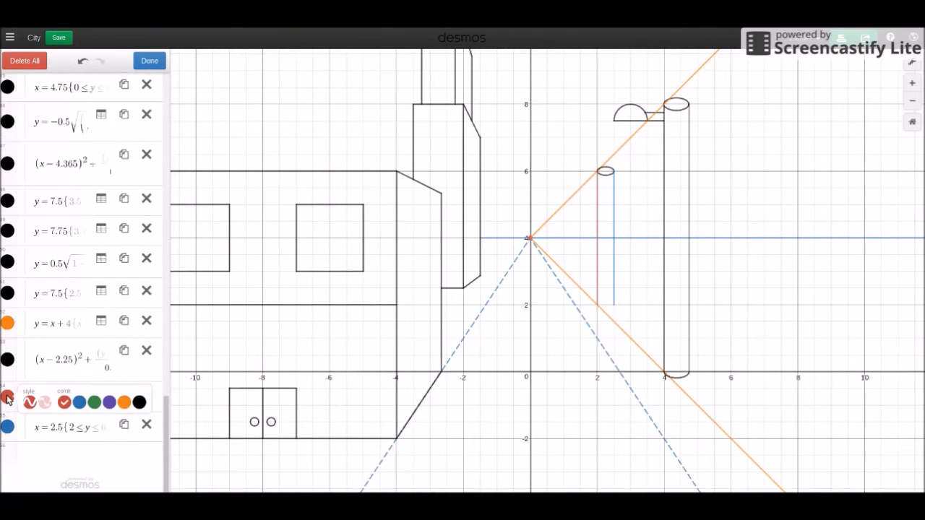
click(140, 403)
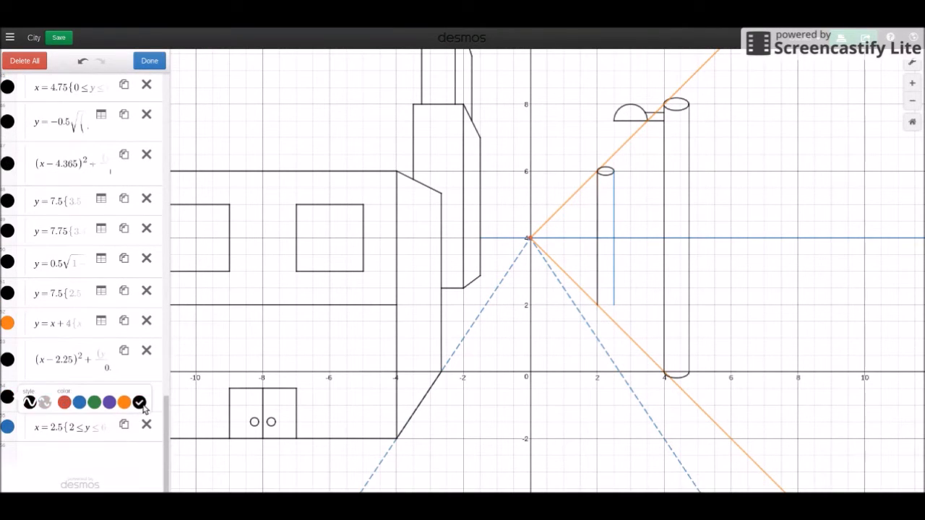
click(7, 427)
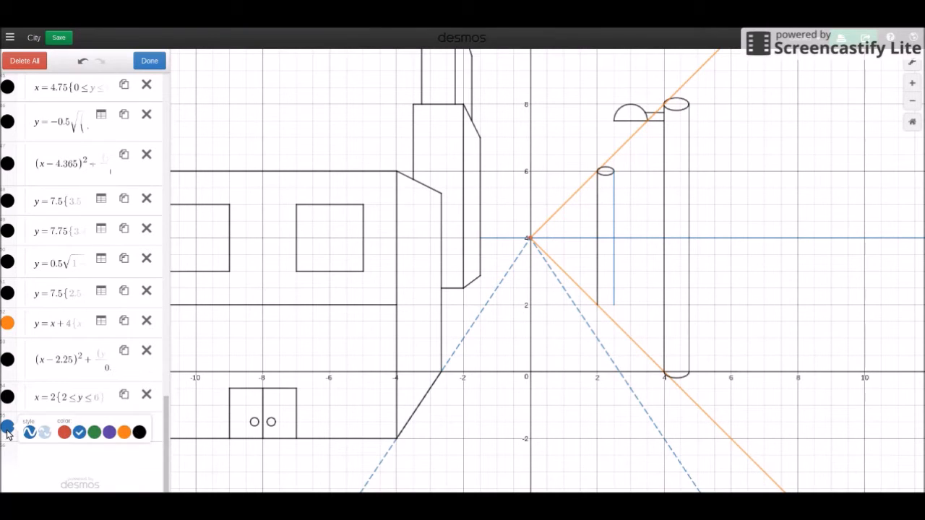
click(139, 432)
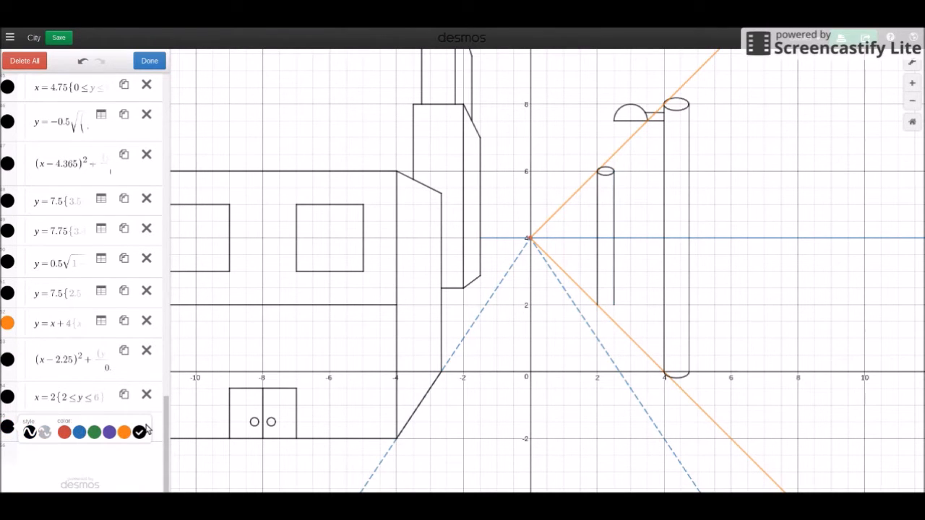
click(156, 66)
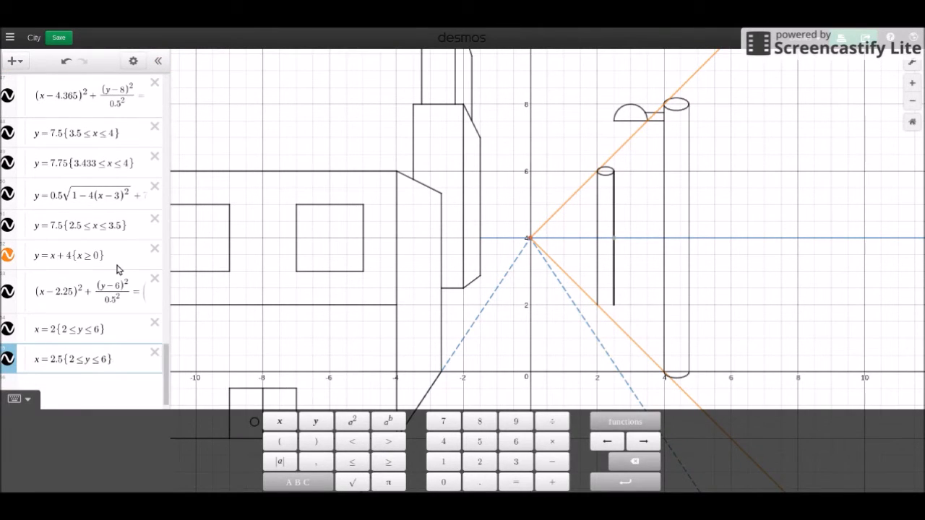
Begin a new equation y = −0.5√ for the small lamp post's bottom arc below its vertical line equations
key(Return)
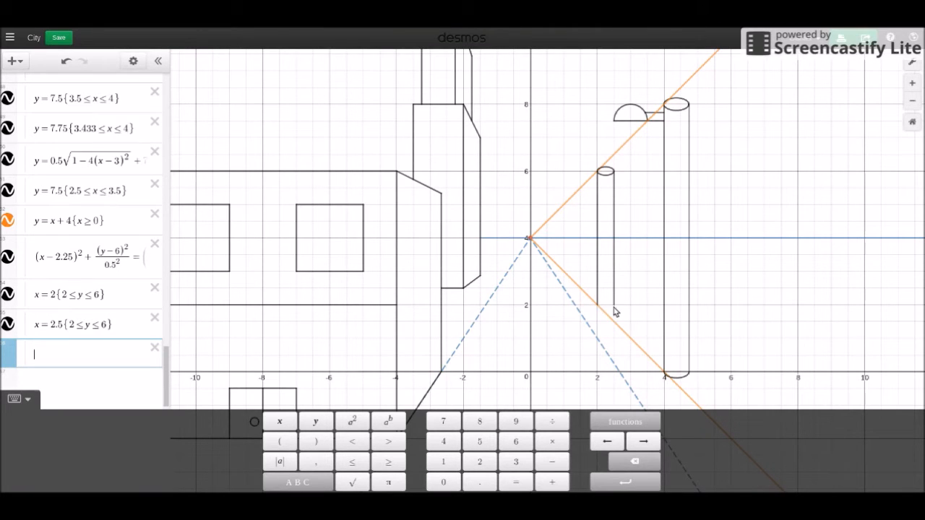
click(606, 174)
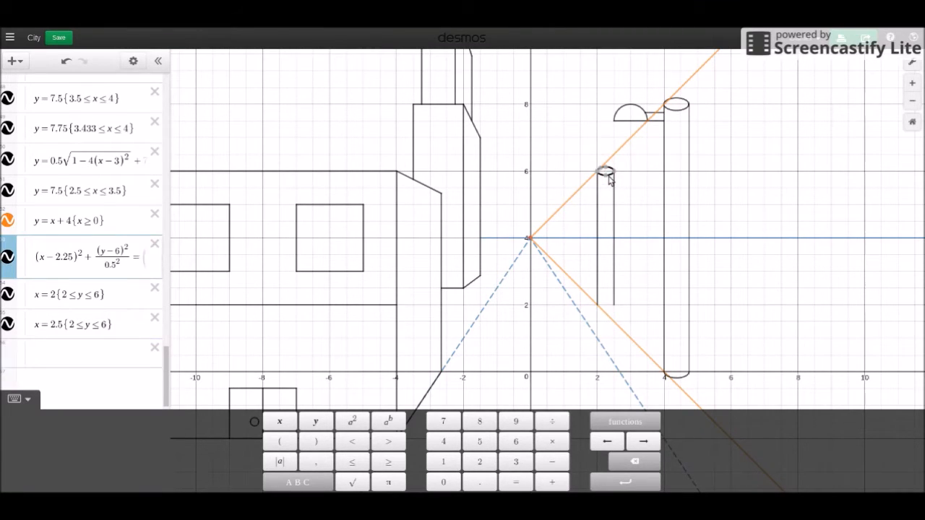
click(98, 427)
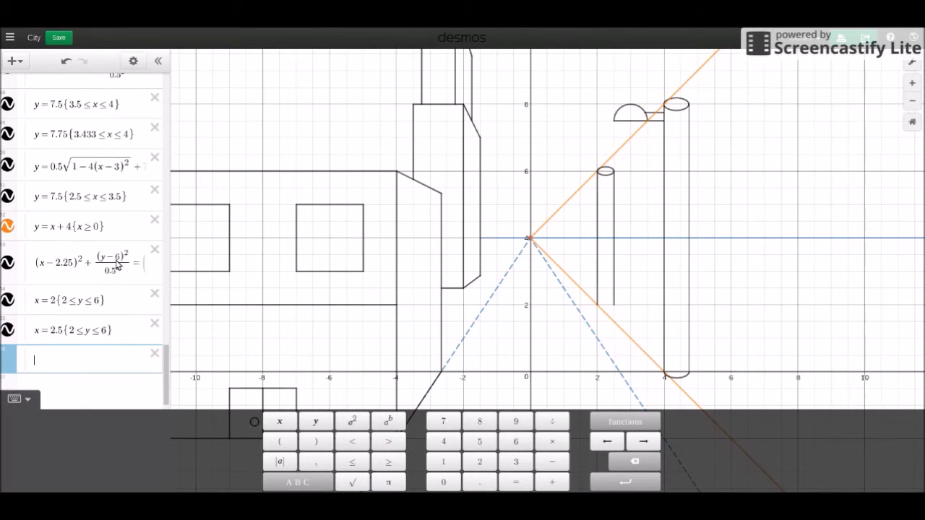
text(y=-sqrt)
key(Left)
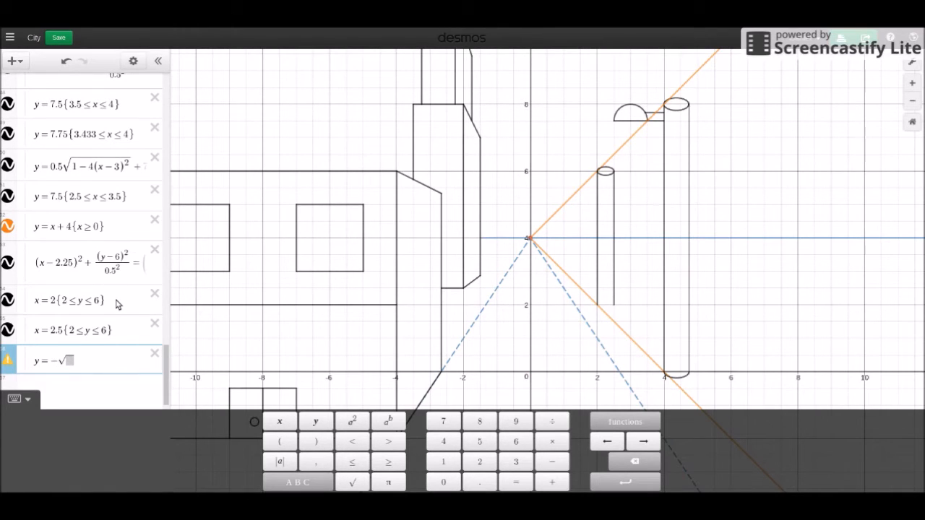
text(0.5)
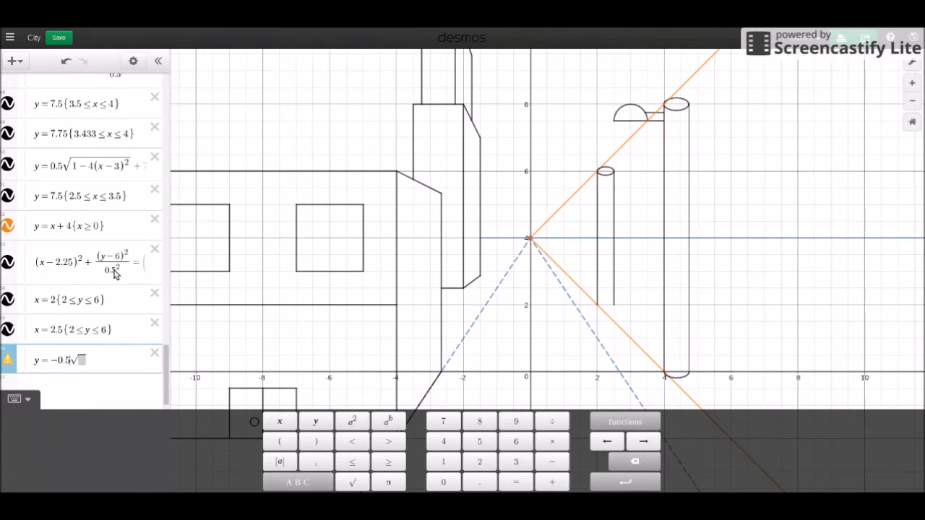
Fill the bottom arc's square root with (1/4)² − (x − 2.25)², matching the small lamp post's top ellipse
click(122, 272)
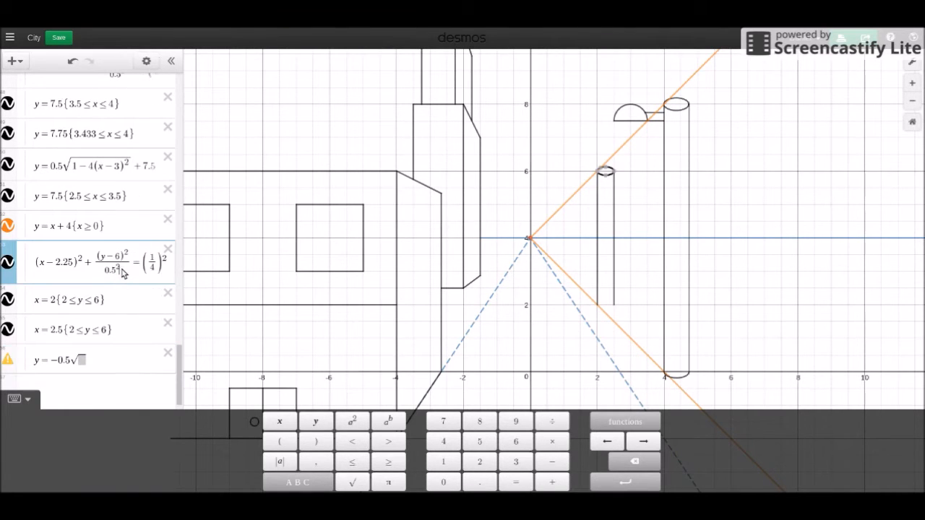
click(85, 363)
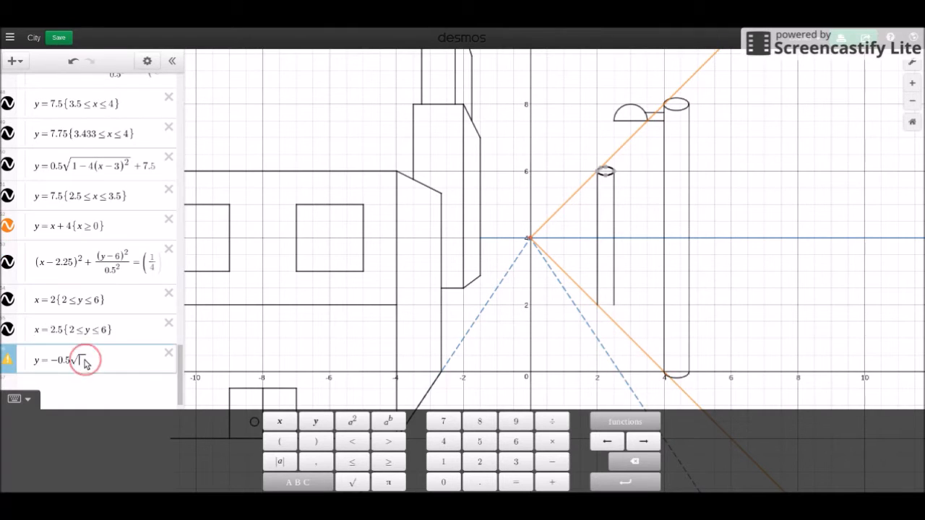
text(()
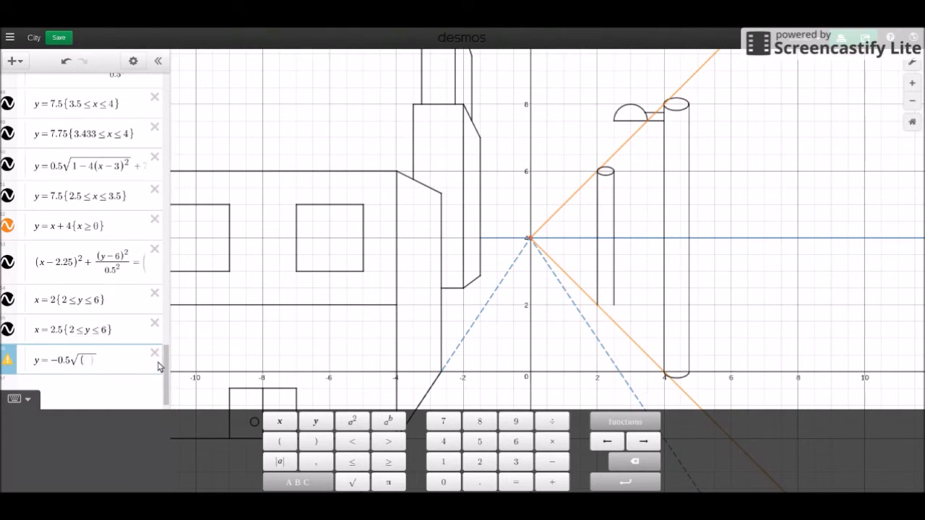
text((1/4)))
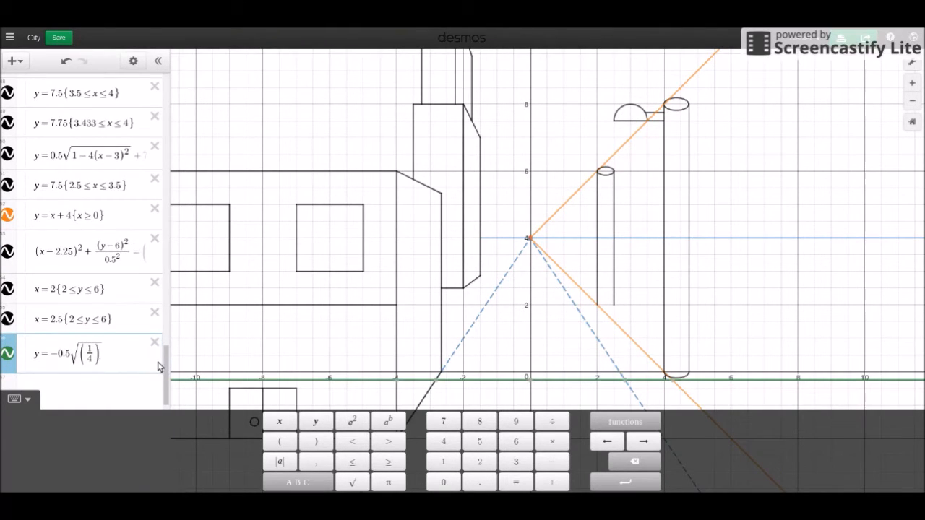
text(^2)
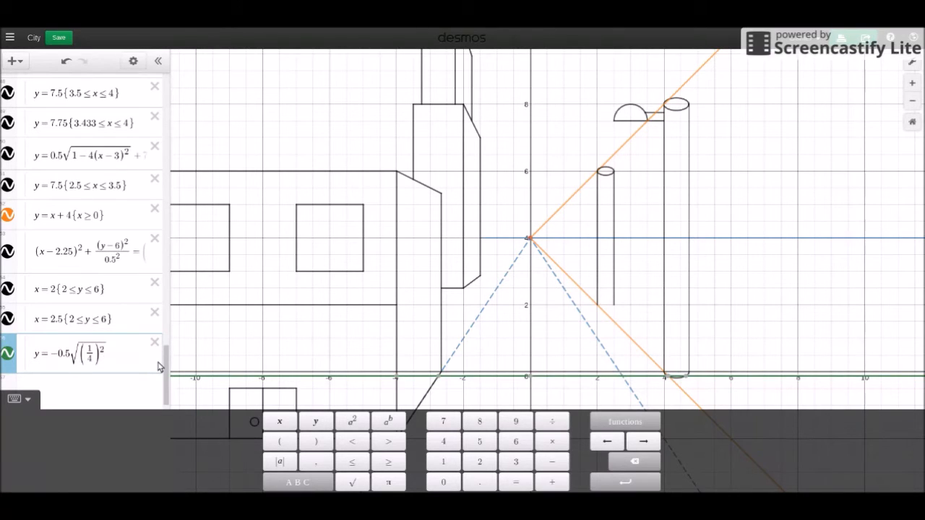
text(-)
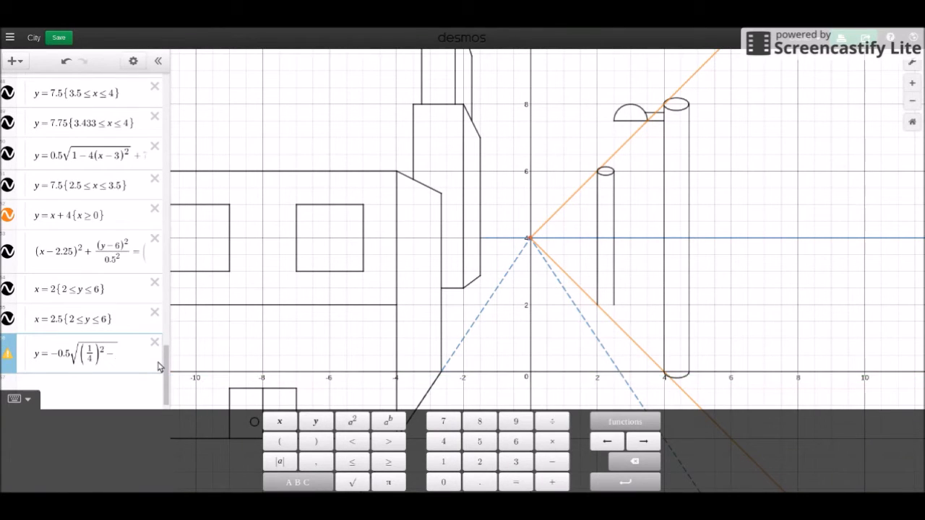
text((x-2.25))
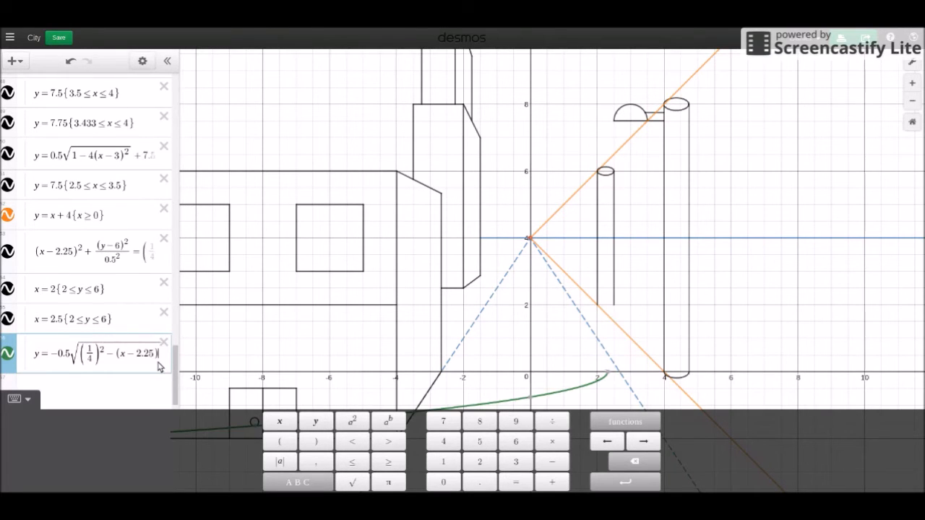
text(^2)
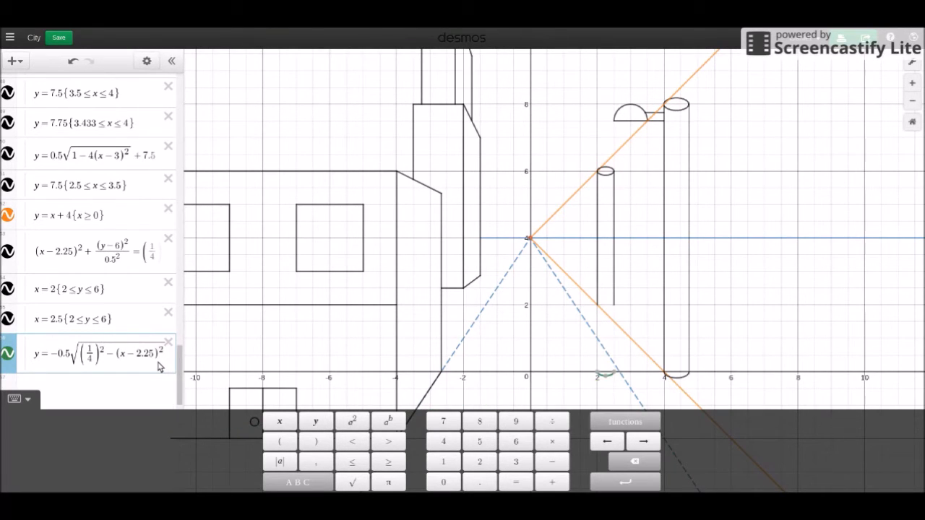
Add a vertical offset of + 2 after the square root in the small lamp post's bottom arc equation
text(+6)
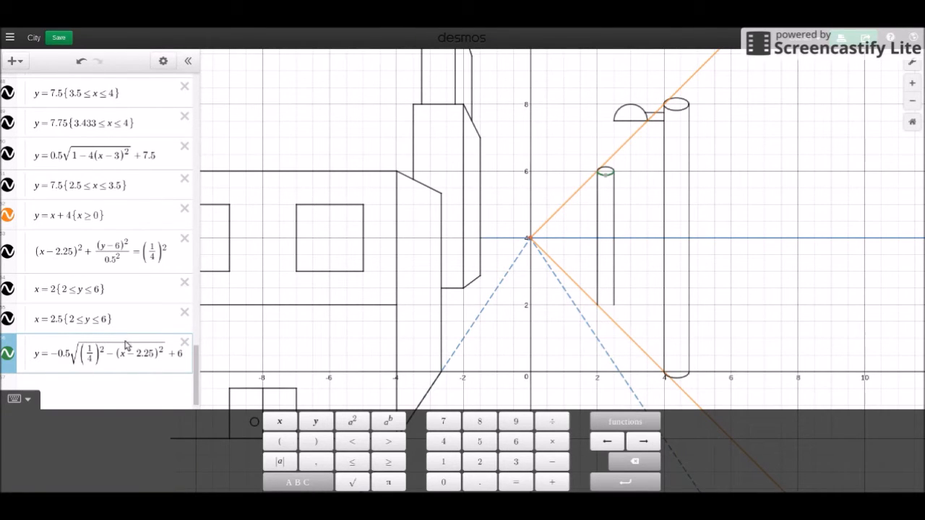
click(123, 249)
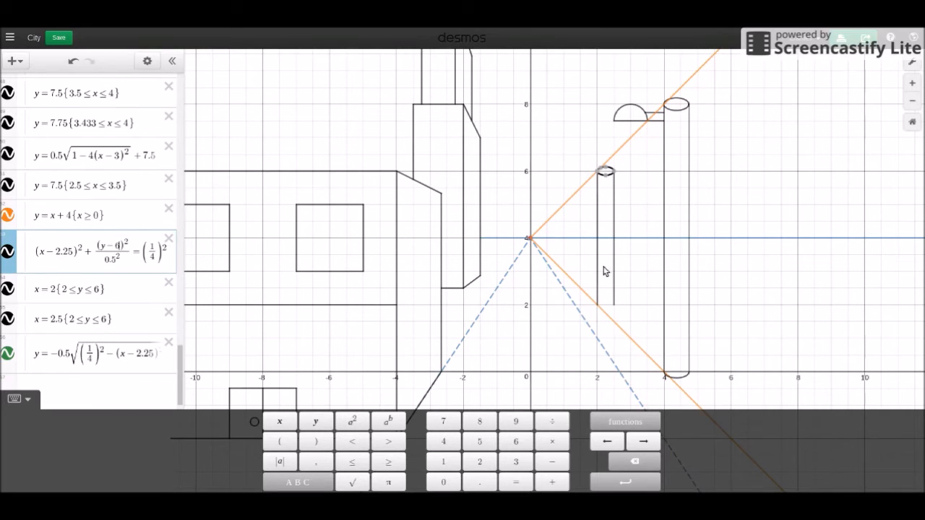
mouse_move(604, 181)
click(150, 363)
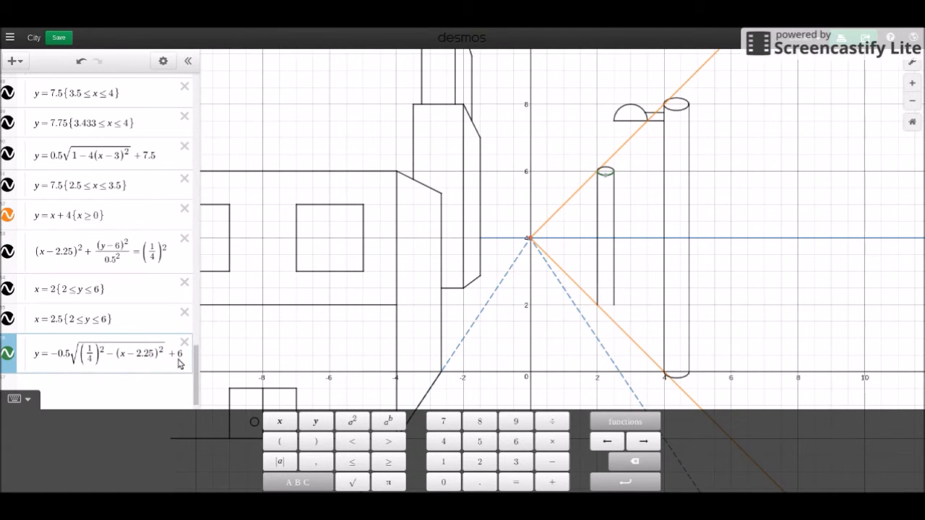
key(BackSpace)
text(2)
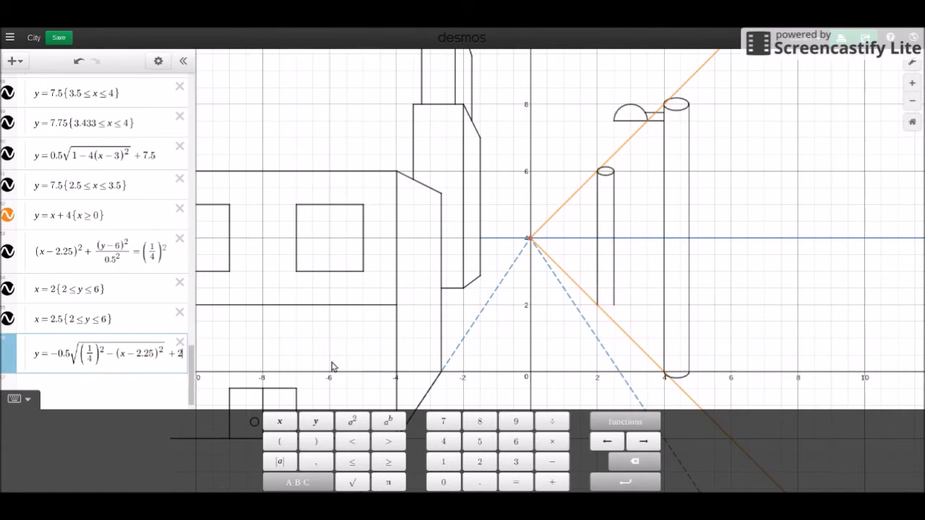
Recolor the small lamp post's bottom arc black
click(163, 63)
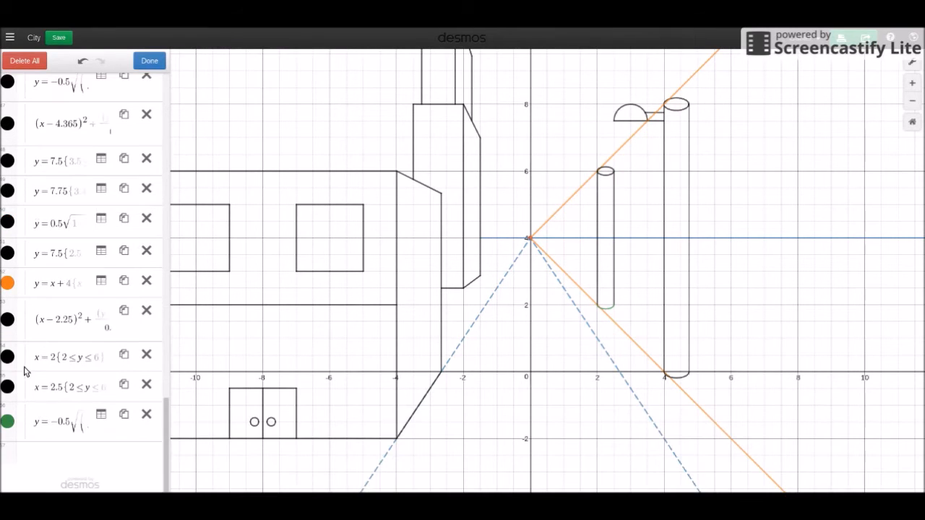
click(7, 422)
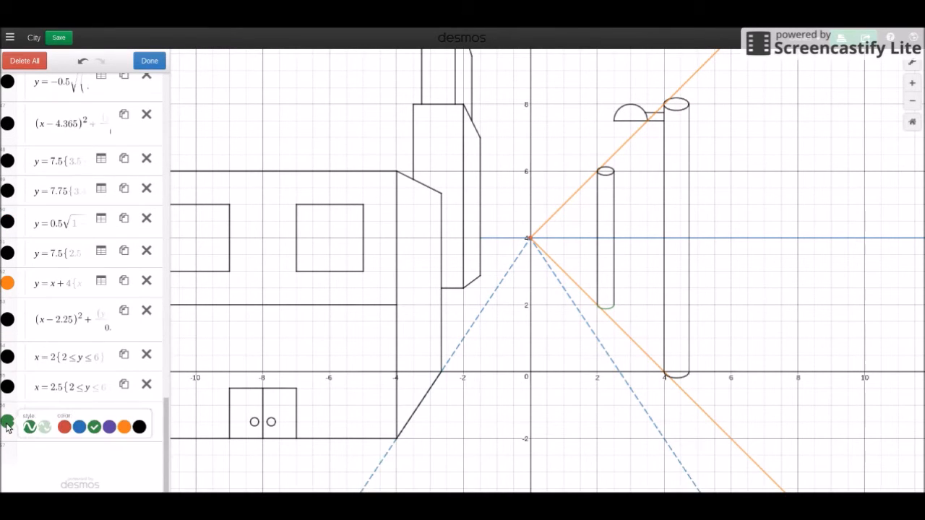
click(140, 427)
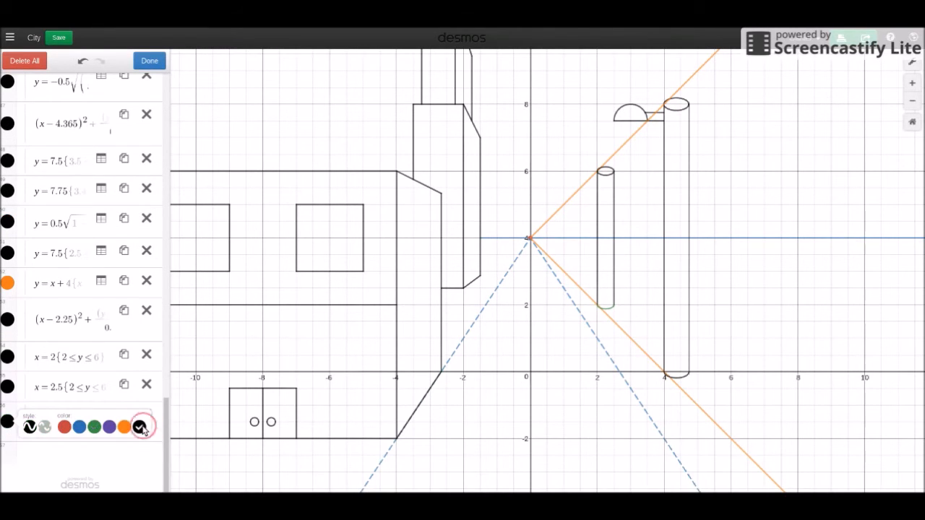
click(150, 61)
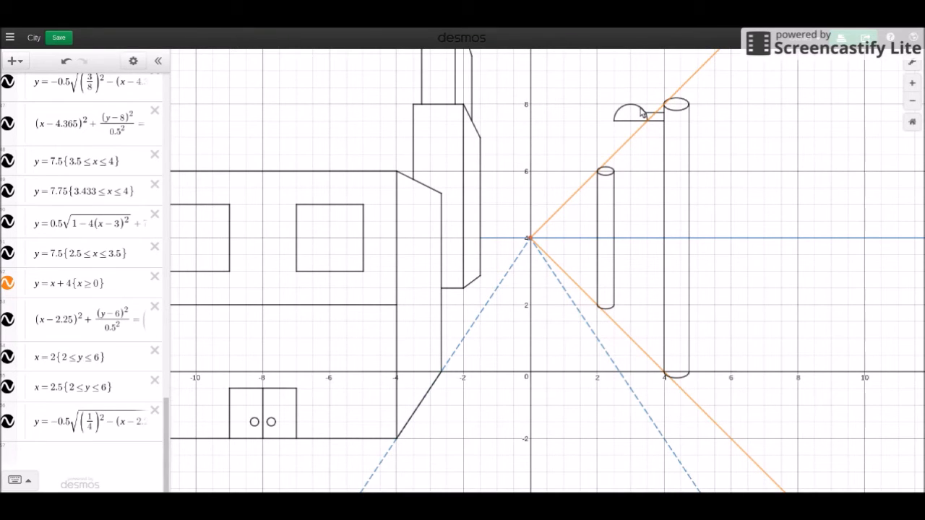
Add an empty expression line below the small lamp post's bottom arc equation
click(52, 431)
key(Return)
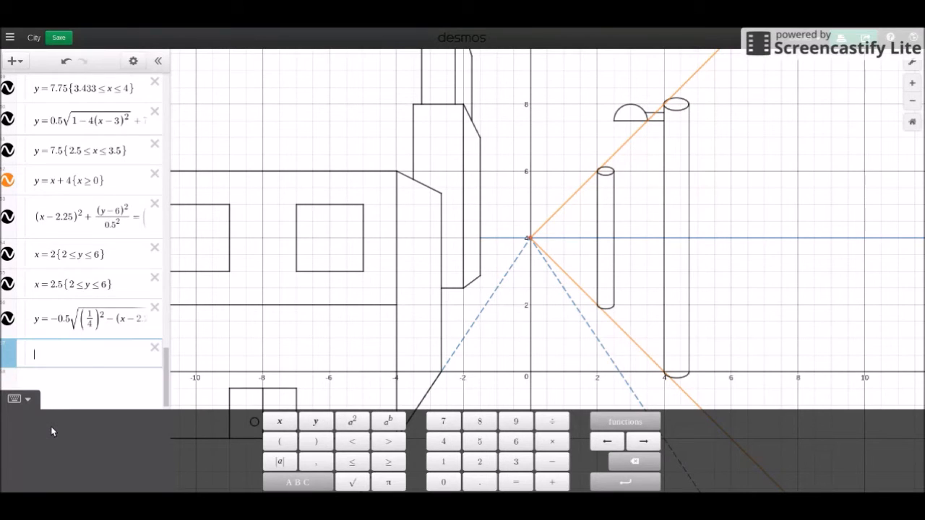
text(y=)
key(BackSpace)
key(BackSpace)
Write the general circle equation (x − h)² + (y − k)² = r² on the empty line
text((x-h)62)
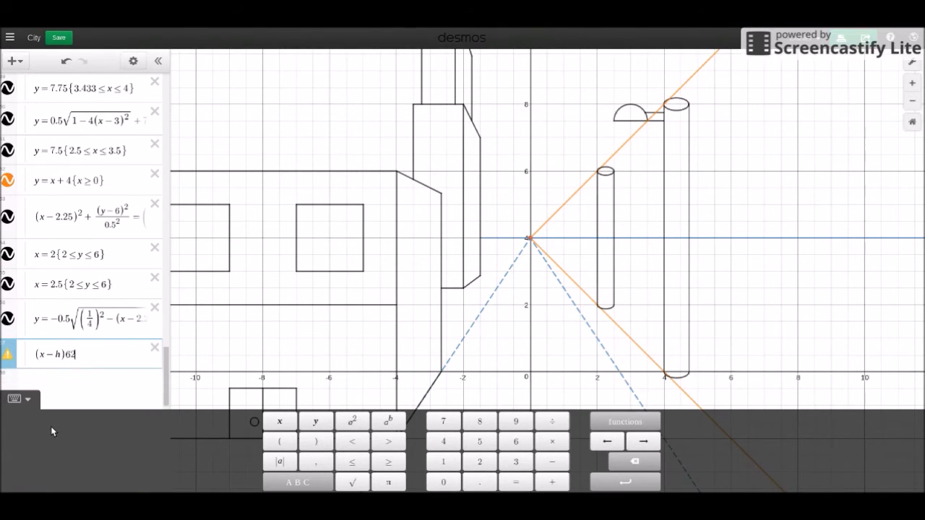
key(BackSpace)
text(^2+)
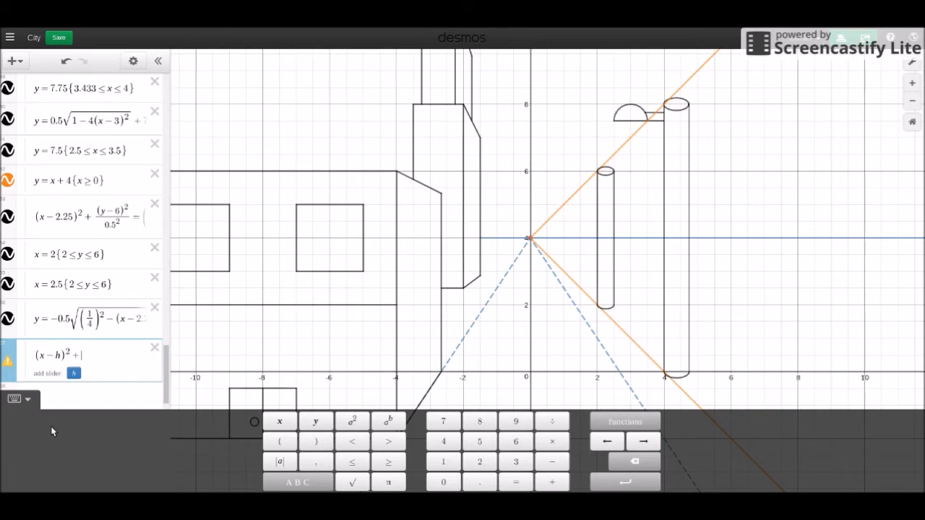
text((y-k)^2)
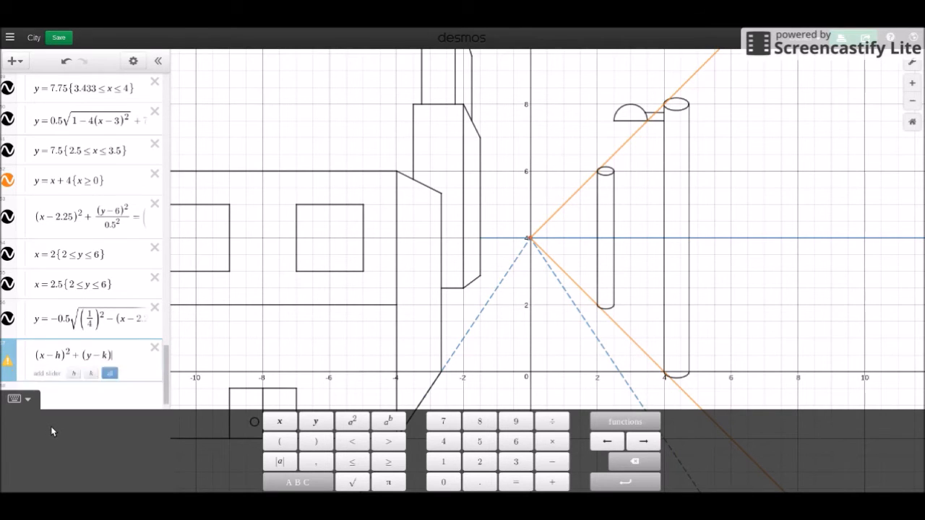
text(=r^2)
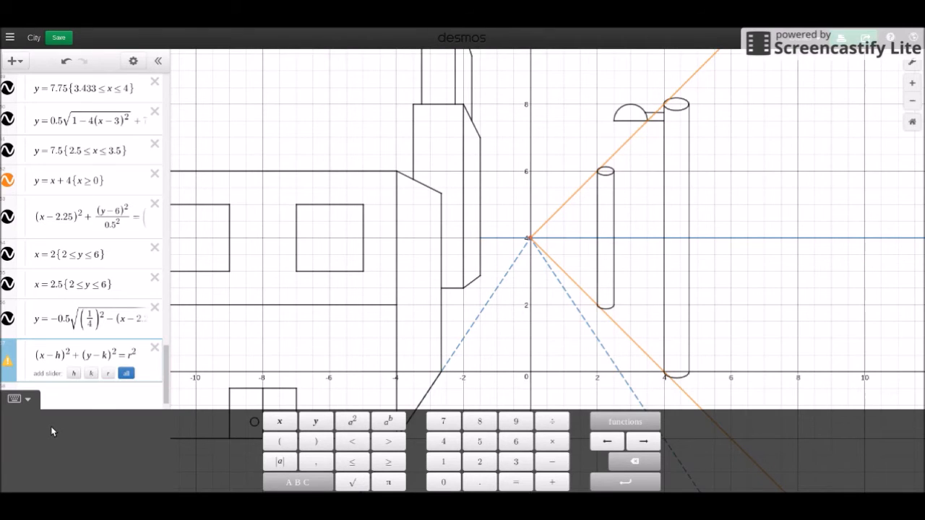
Try exponent 4 on all three terms of the general circle equation, and clear the line
key(Left)
key(Right)
key(Right)
key(Left)
key(Left)
key(Left)
key(Left)
key(Left)
key(Left)
key(Right)
key(BackSpace)
text(4)
key(Right)
key(Right)
key(Right)
key(Right)
key(Right)
key(Right)
key(Right)
key(Right)
key(Right)
key(BackSpace)
text(4)
key(Right)
key(Right)
key(Right)
key(Right)
key(BackSpace)
text(4)
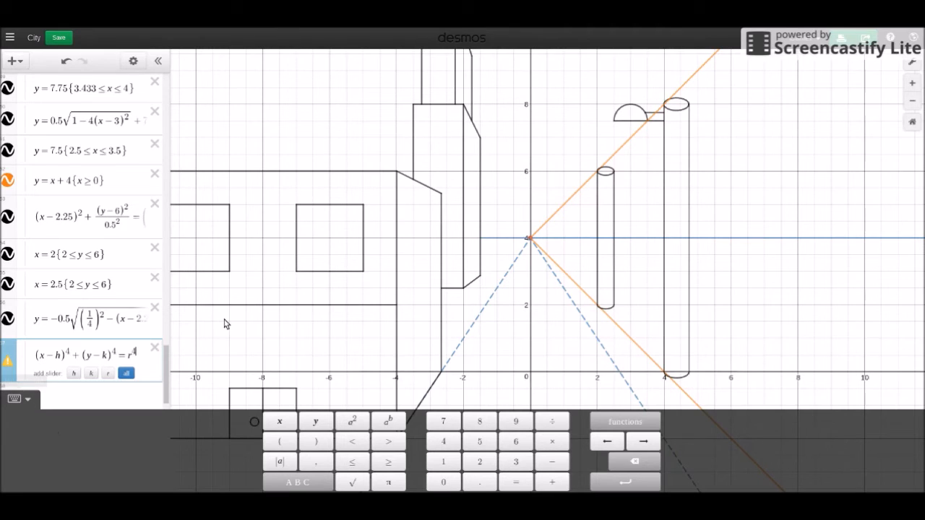
drag(139, 362, 37, 355)
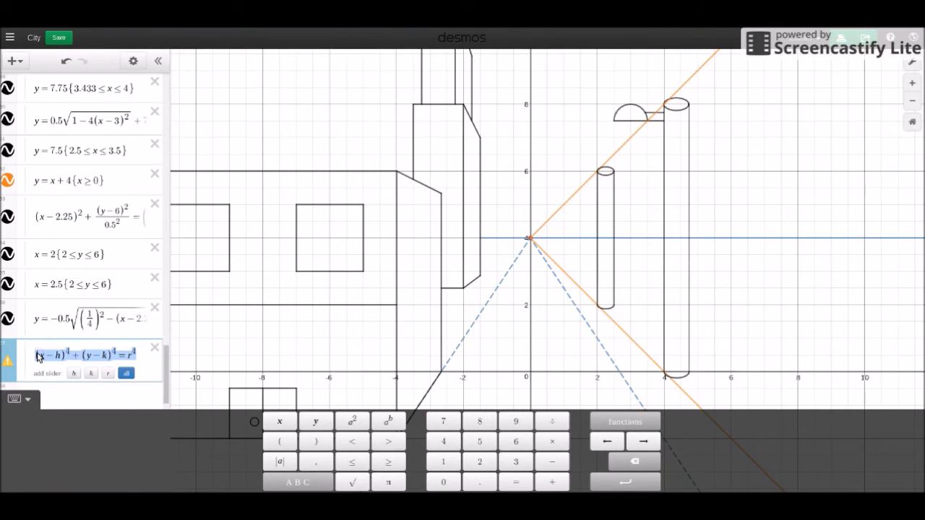
key(BackSpace)
Enter y = ((1)² − (x)²) as a new curve on the cleared expression line
text(y=)
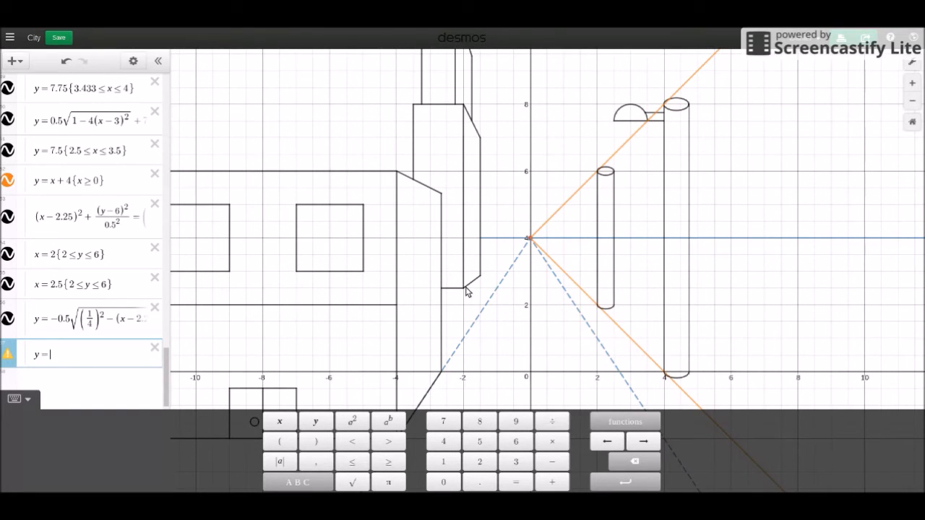
text(()
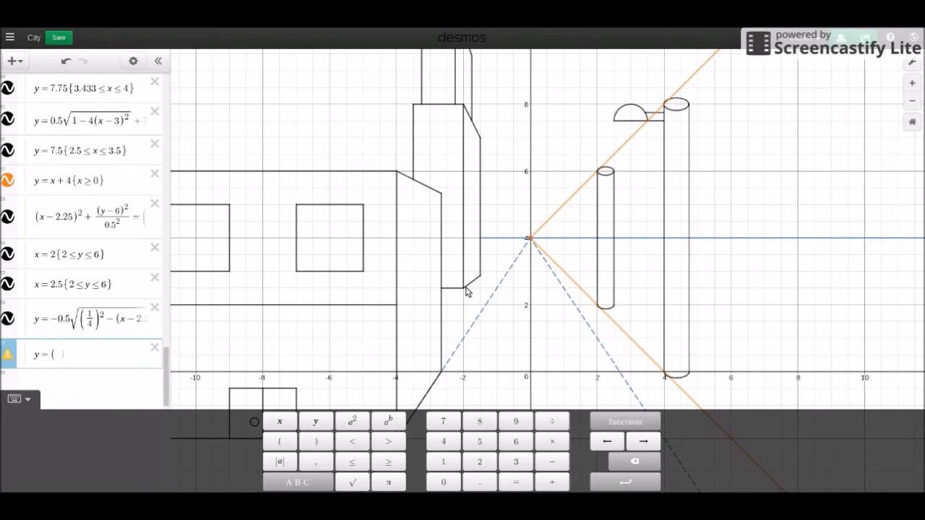
text((1)^2)
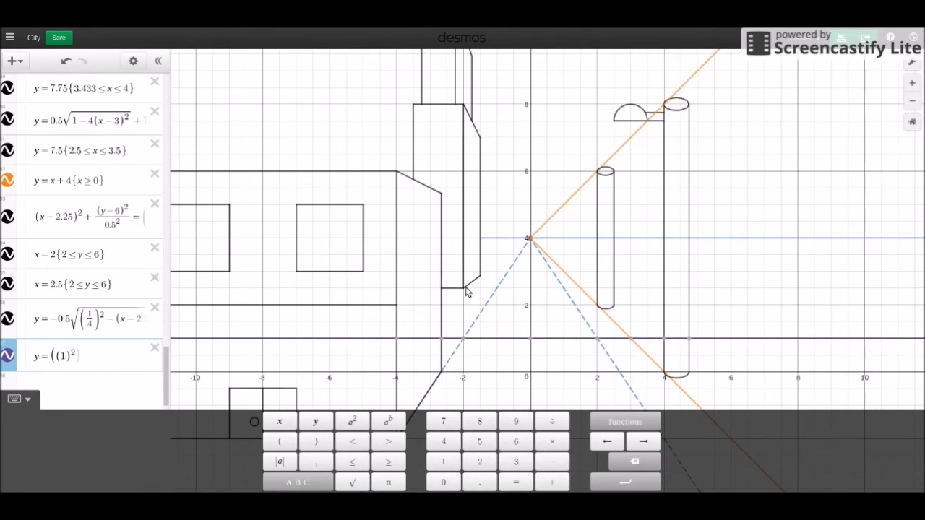
text(-(x)
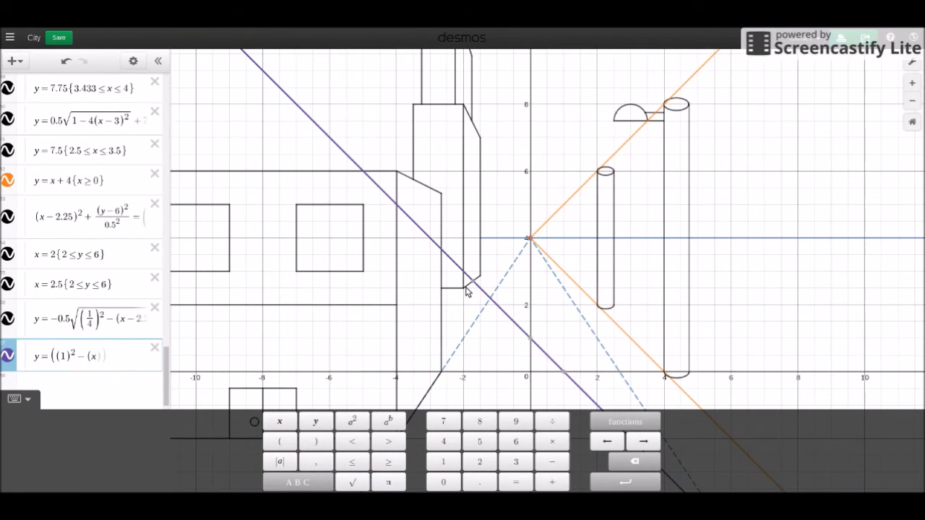
text()^2)
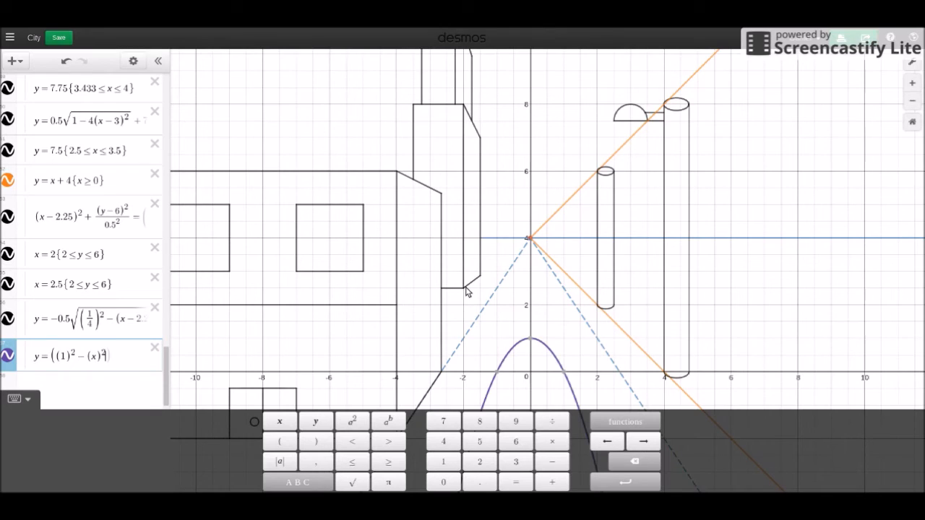
Change both exponents inside the new curve's parentheses to 4, giving (1)⁴ − (x)⁴
key(BackSpace)
text(4)
key(Left)
key(Left)
key(Left)
key(Left)
key(Left)
key(Left)
key(Left)
key(Left)
key(Delete)
text(4)
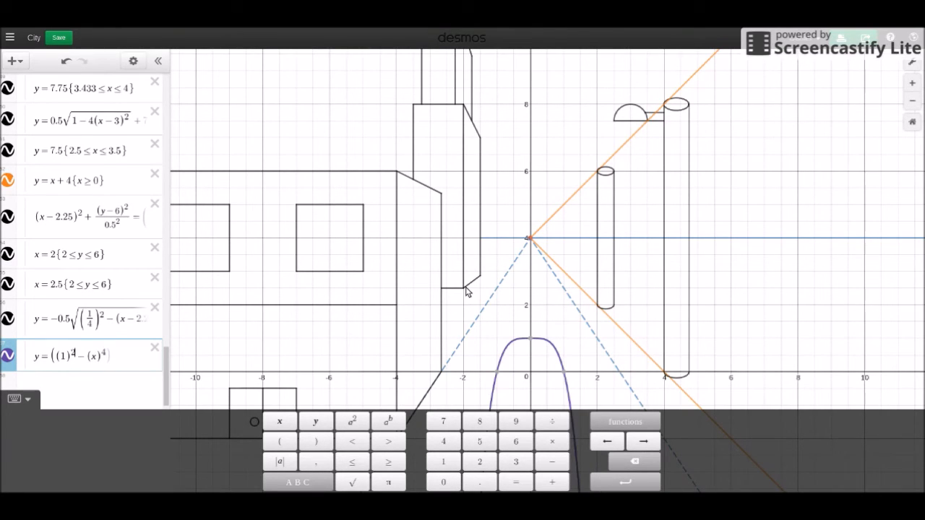
Raise the whole parenthesized expression of the new curve to the power 0.25
key(Right)
key(Right)
key(Right)
key(Right)
text()^0.25)
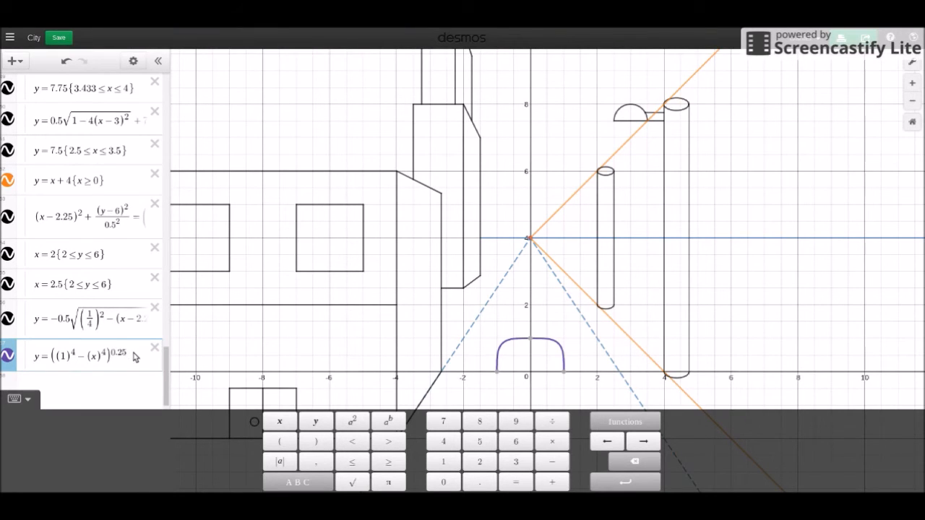
Change both exponents inside the rounded curve's parentheses to 8, giving (1)⁸ − (x)⁸
click(76, 354)
key(BackSpace)
text(8)
key(BackSpace)
text(8)
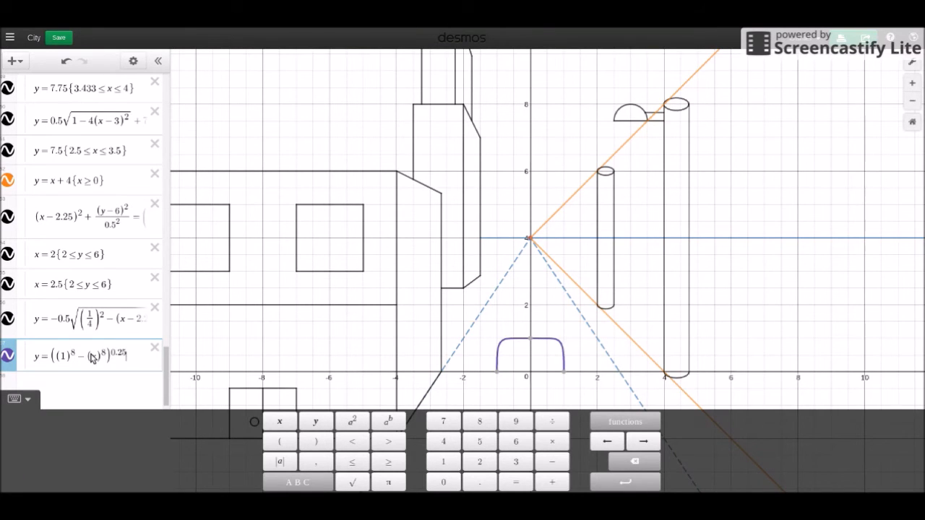
Set the outer exponent of the rounded curve to 0.125
key(BackSpace)
key(BackSpace)
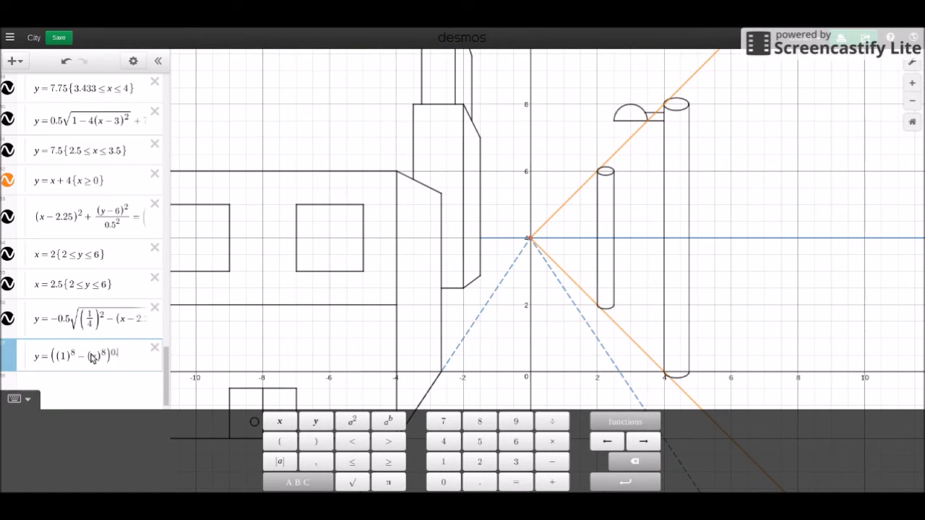
text(0)
key(BackSpace)
key(BackSpace)
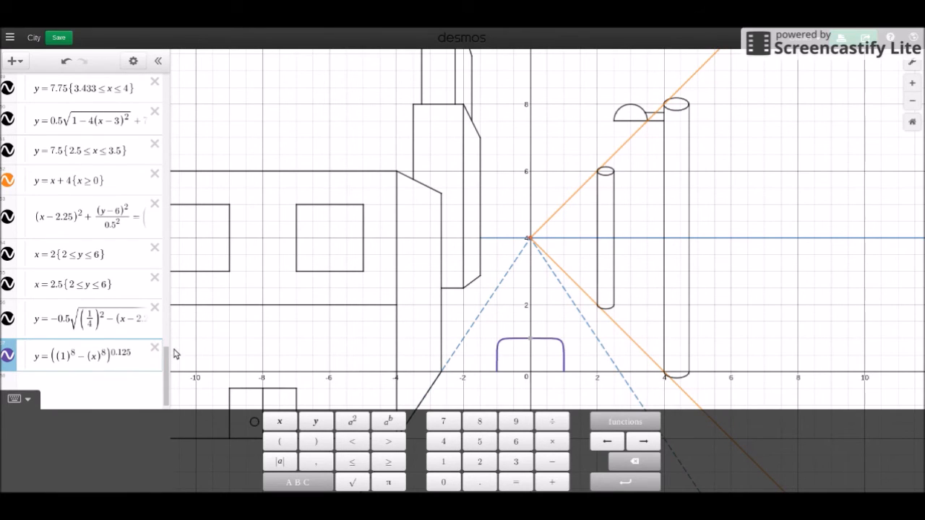
Add the horizontal line y = 5.75 on a new expression line for the small post's arm
key(Return)
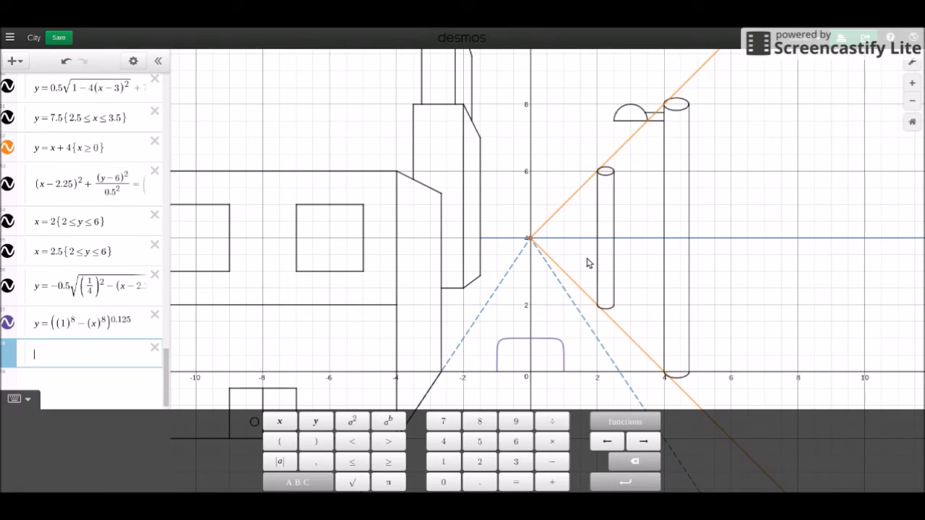
text(y-5.7)
key(BackSpace)
key(BackSpace)
key(BackSpace)
key(BackSpace)
text(=)
key(BackSpace)
text(= 5.75)
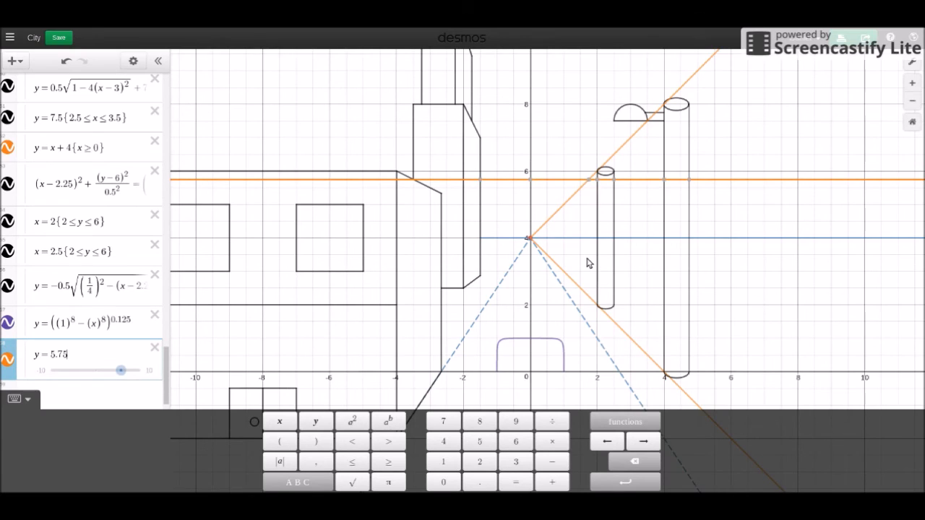
Add a second horizontal line, y = 5.624, on the next expression line
key(Return)
text(y = )
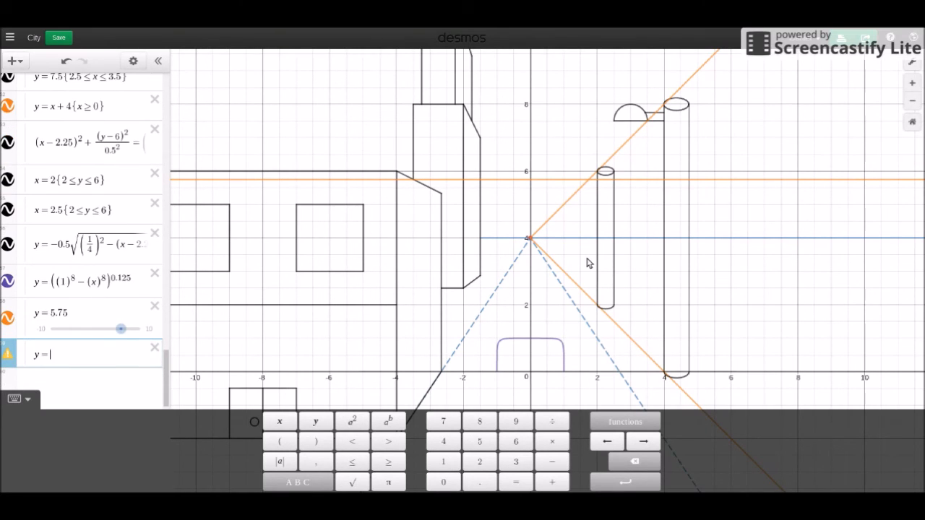
text(5.624)
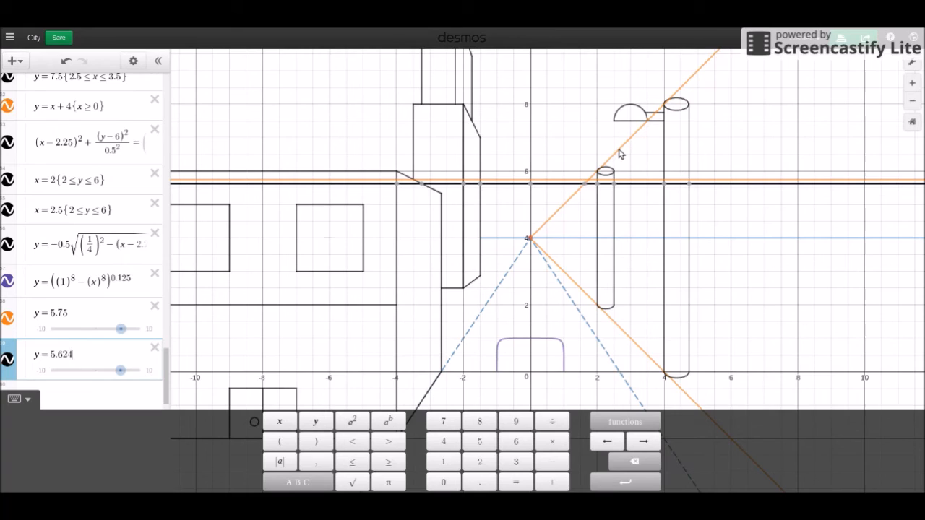
Hide the orange perspective guide y = x + 4 {x ≥ 0} on the graph
click(8, 108)
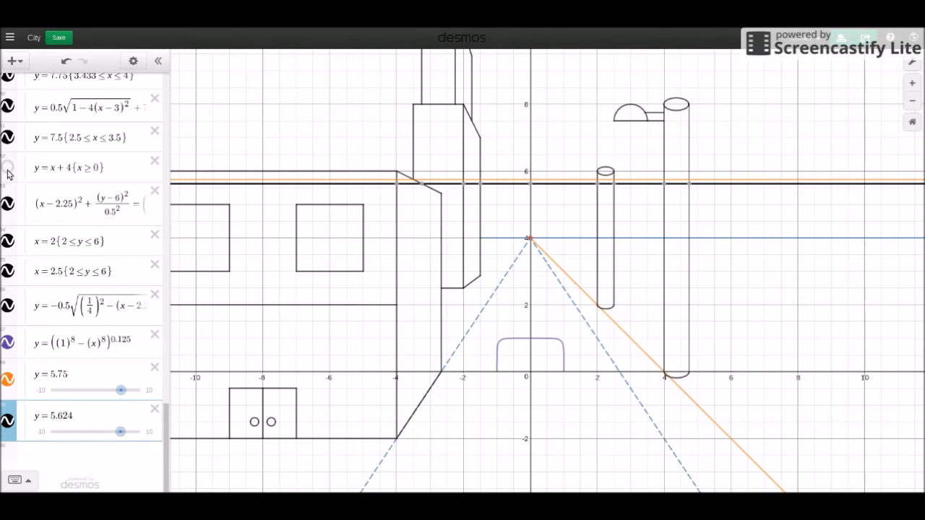
click(8, 169)
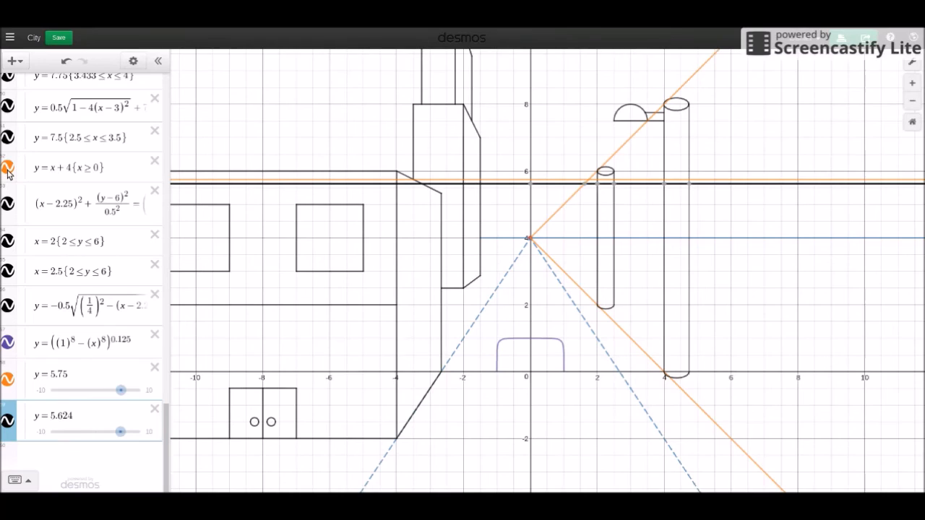
click(8, 169)
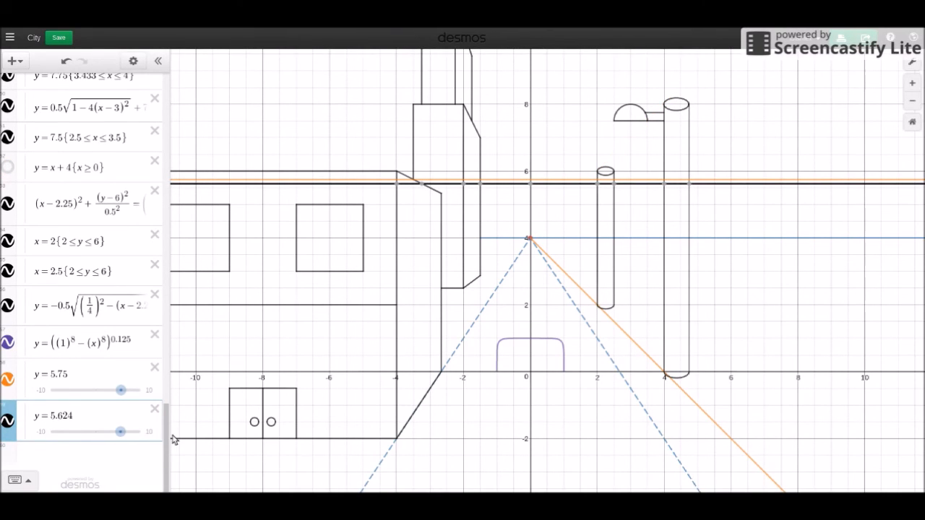
Correct the lower arm line's equation to y = 5.625
click(79, 418)
key(BackSpace)
text(5)
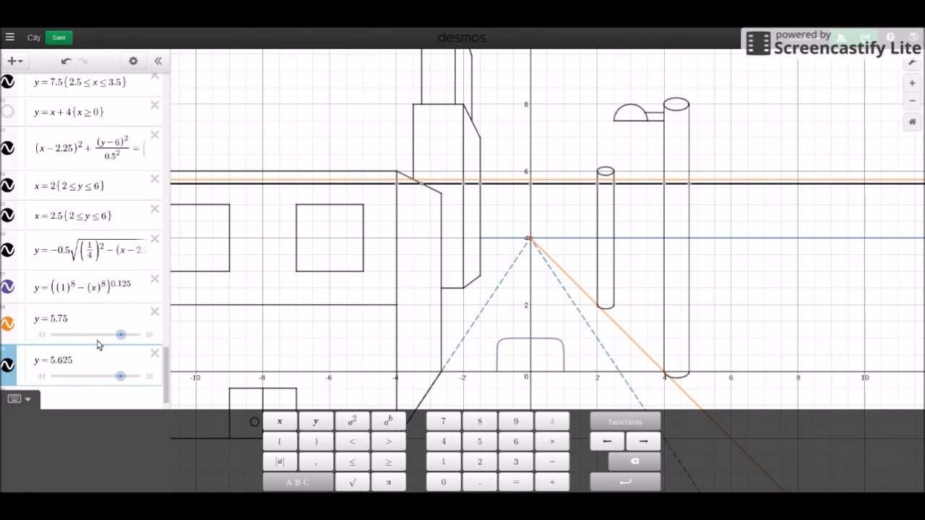
Restrict the line y = 5.75 to the domain {1.75 ≤ x ≤ 2}
click(83, 310)
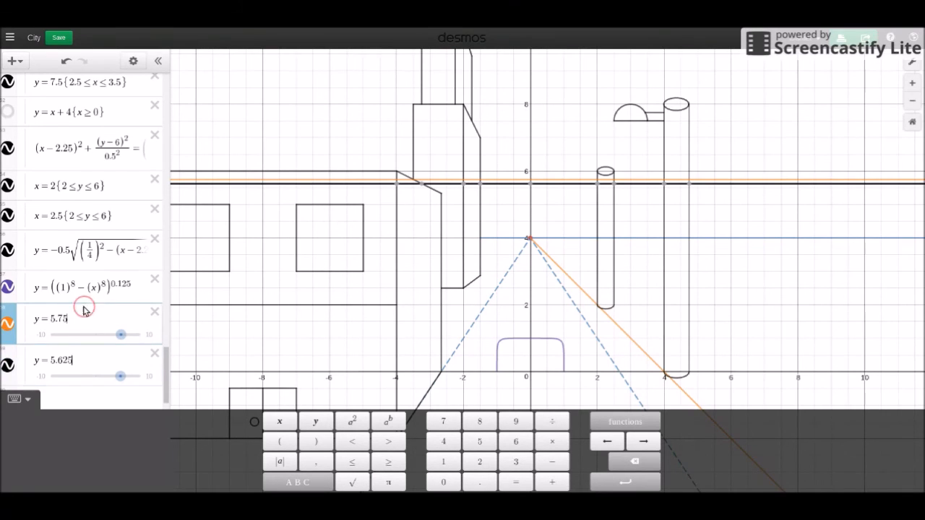
text({)
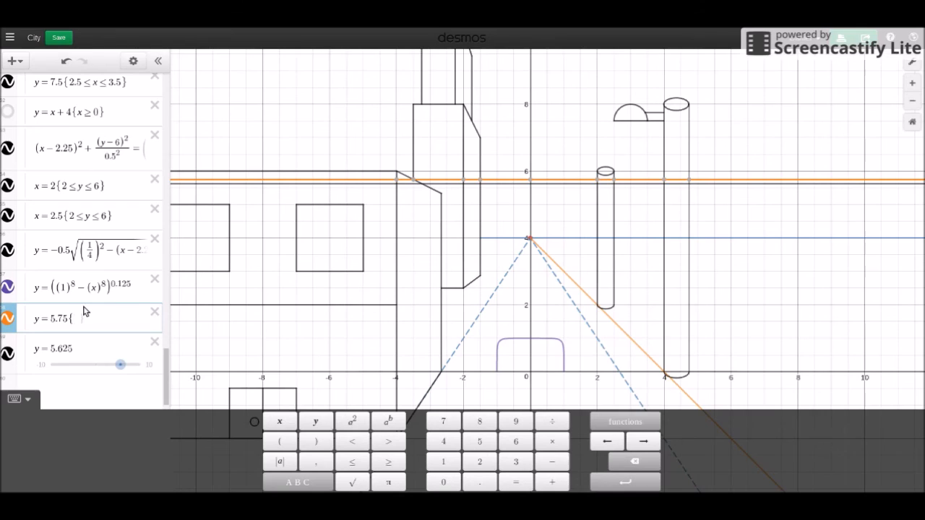
text(1 < x <)
key(BackSpace)
key(BackSpace)
key(BackSpace)
text(=2<=)
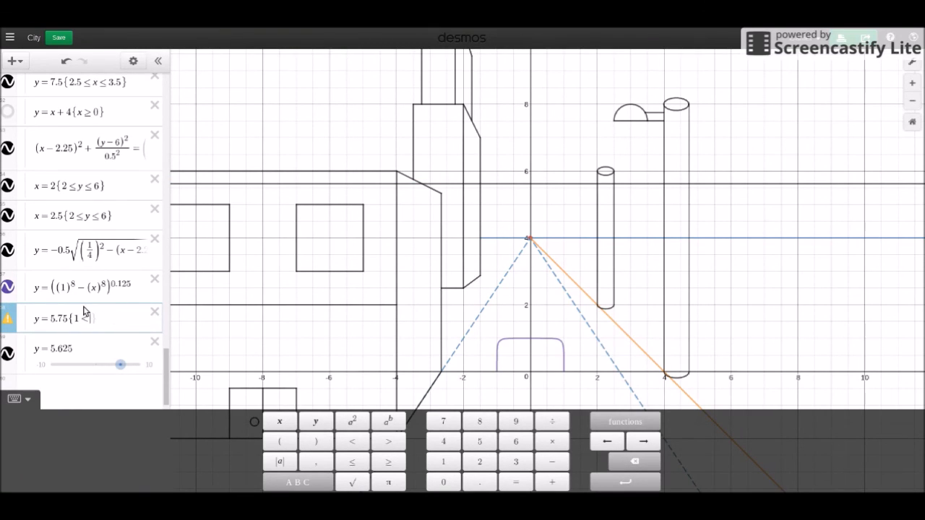
key(BackSpace)
key(BackSpace)
key(BackSpace)
text(x<=2)
text(})
text(.5)
text(7)
Copy the restriction {1.75 ≤ x ≤ 2} from the upper arm line onto y = 5.625
drag(131, 318, 84, 320)
key(ctrl+c)
click(81, 348)
key(ctrl+v)
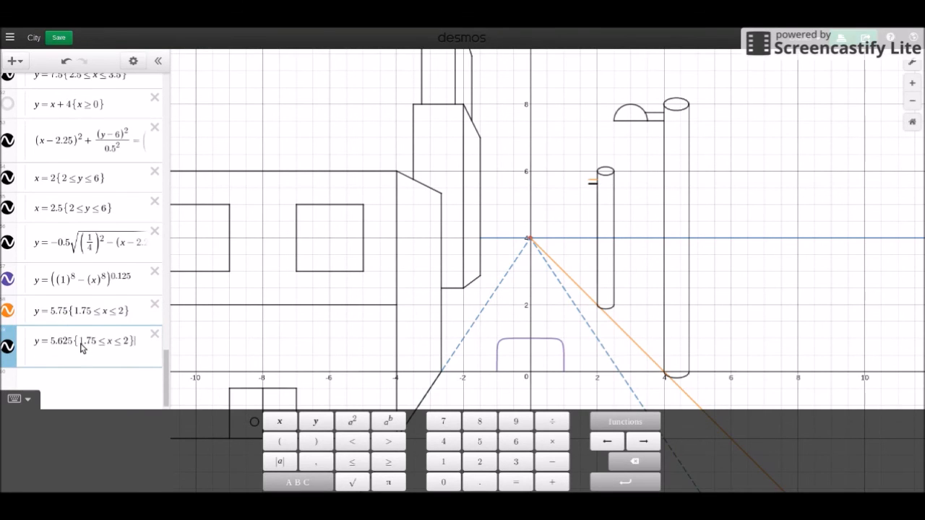
Replace the 1 inside the rounded curve's equation with the fraction 3/8
click(101, 290)
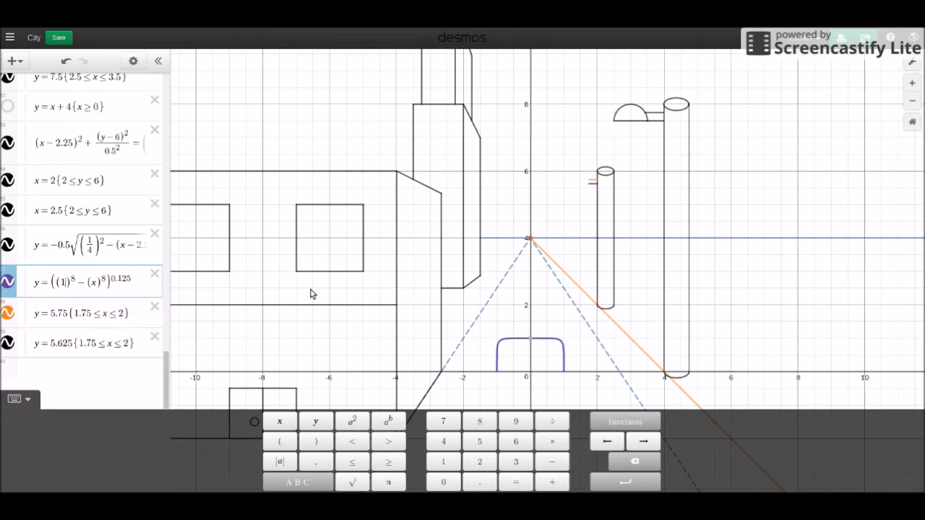
text(/8)
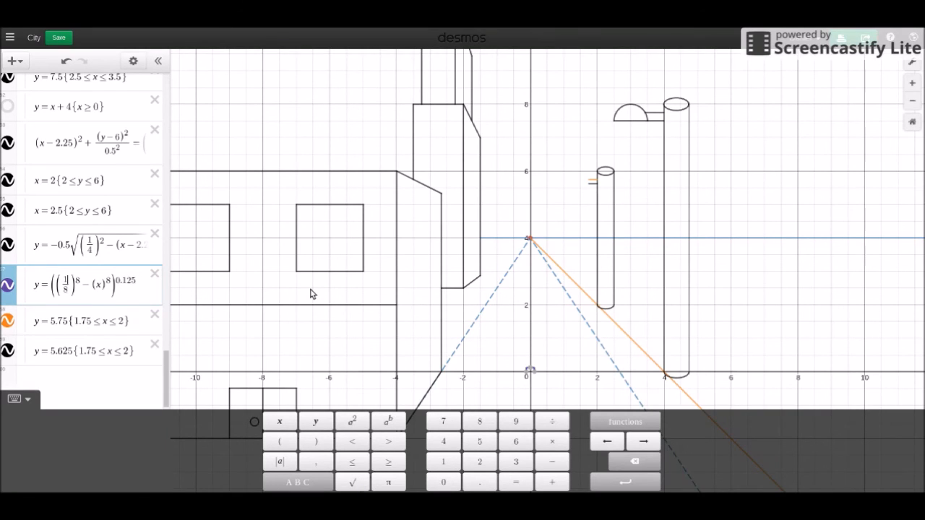
key(BackSpace)
text(3)
Examine the equation of the large lamp's dome, and return to the rounded curve's equation
click(618, 114)
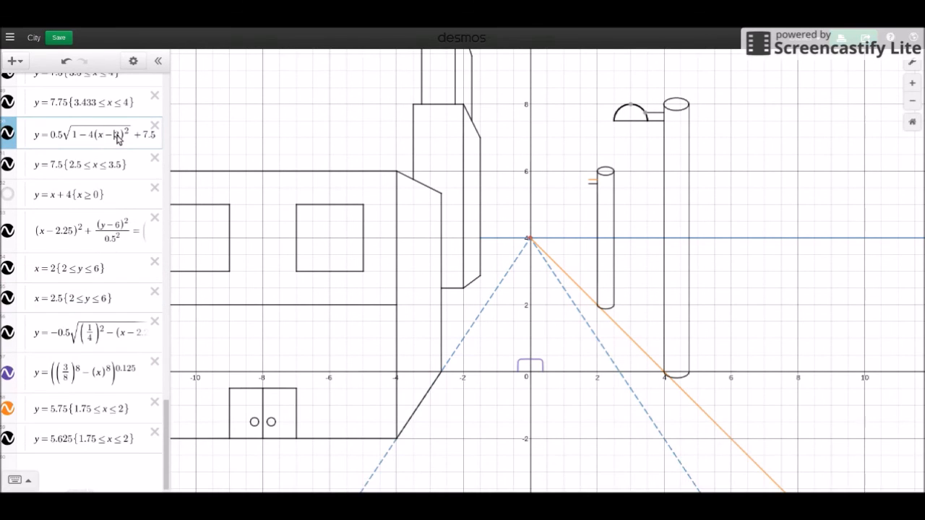
click(118, 136)
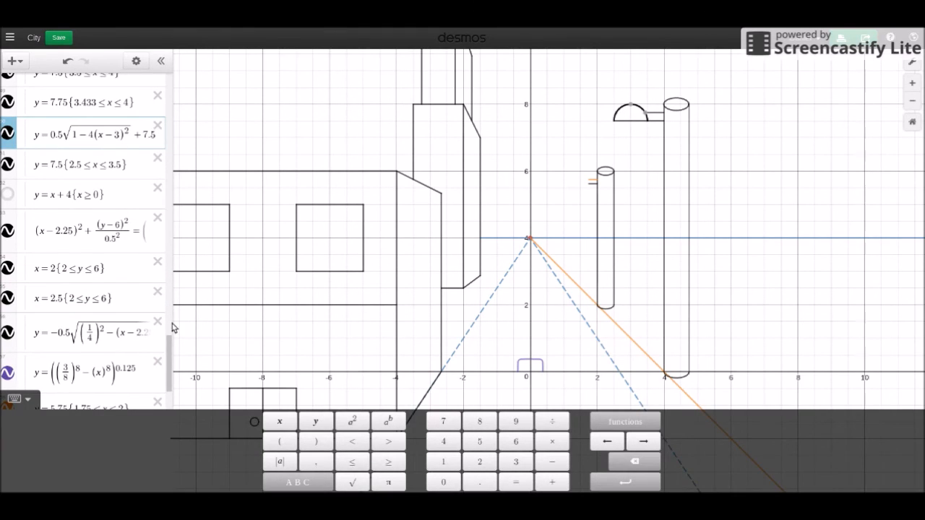
click(128, 370)
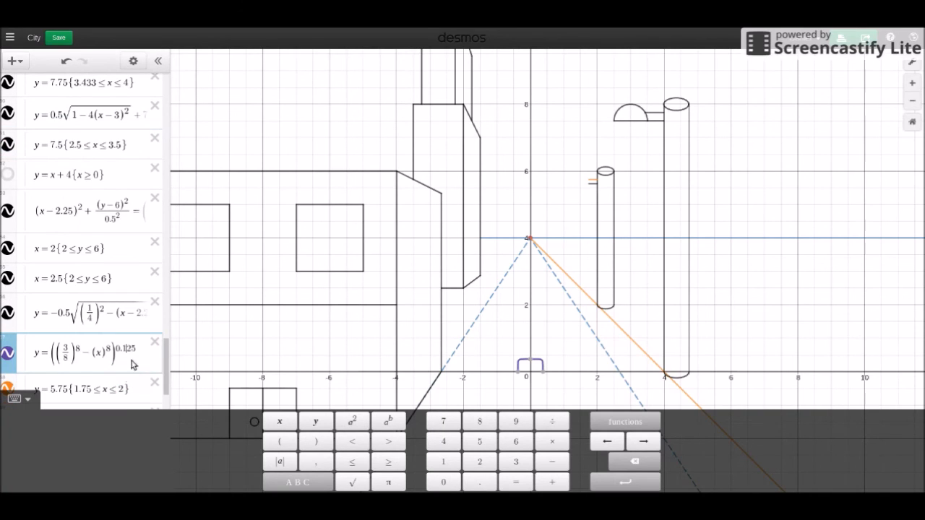